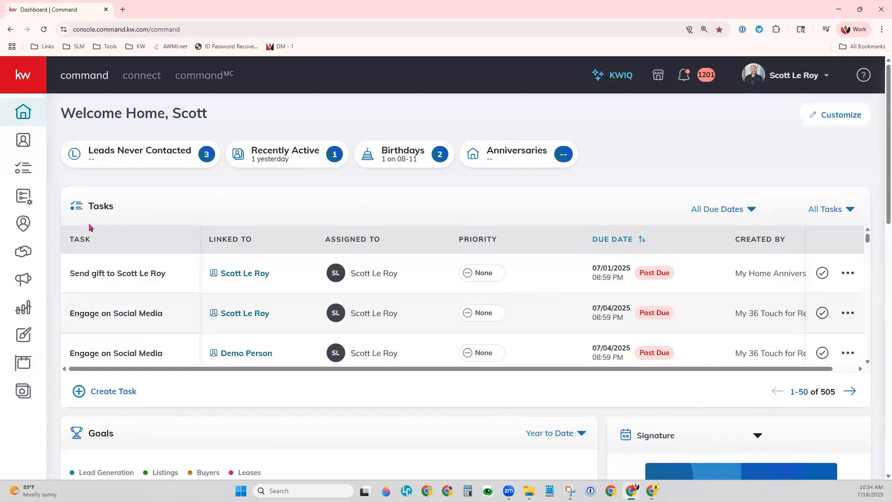
Step: Start a single image or video listing ad with Facebook lead form from the Paid Ad Quick Start in Campaigns
{"action": "left_click", "coordinate": [20, 285]}
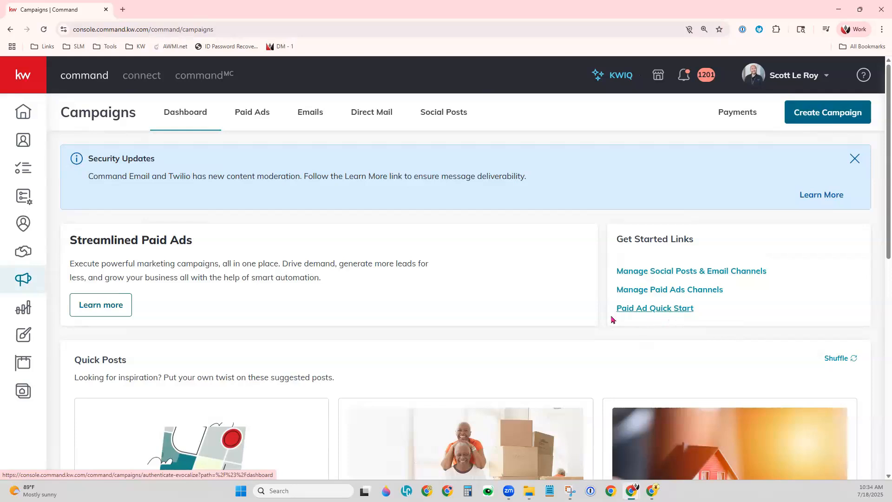
{"action": "left_click", "coordinate": [656, 309]}
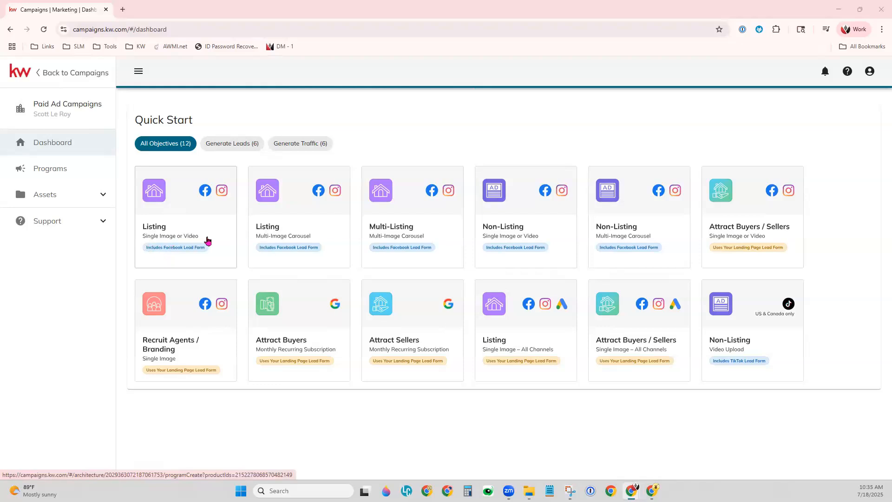
{"action": "left_click", "coordinate": [201, 213]}
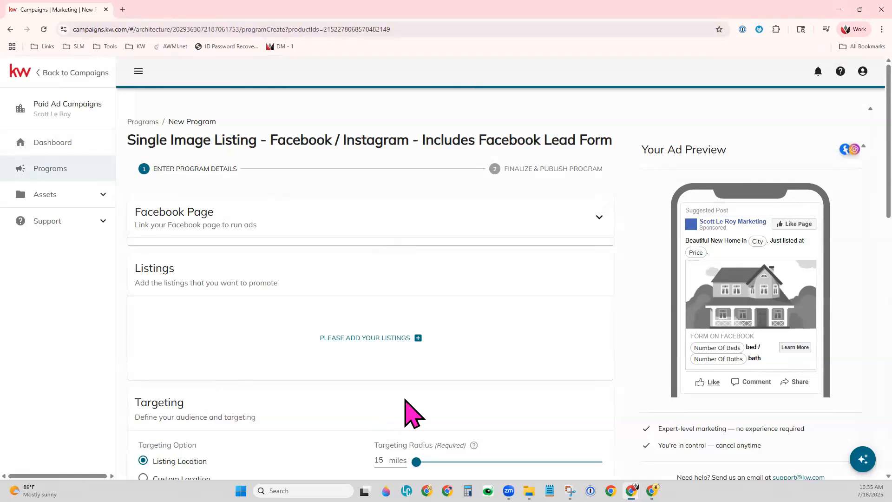
Step: Link the ad to the Facebook page Agent Name 10/25
{"action": "left_click", "coordinate": [599, 217]}
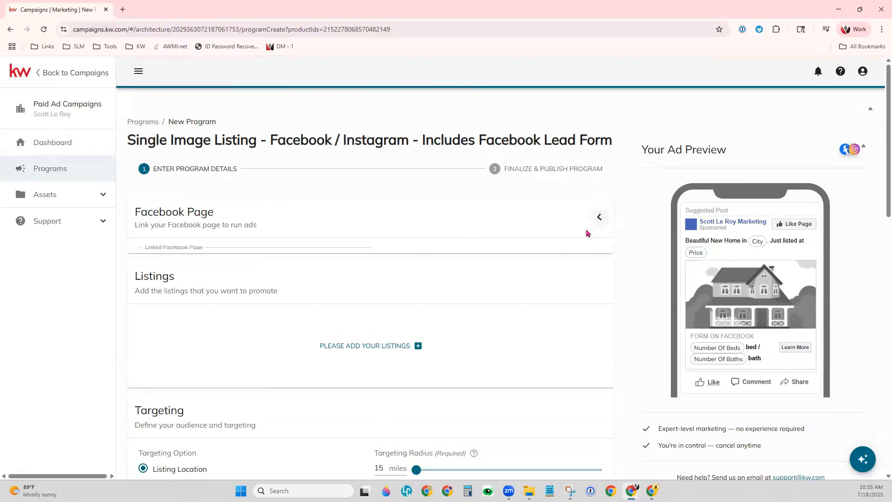
{"action": "left_click", "coordinate": [310, 267]}
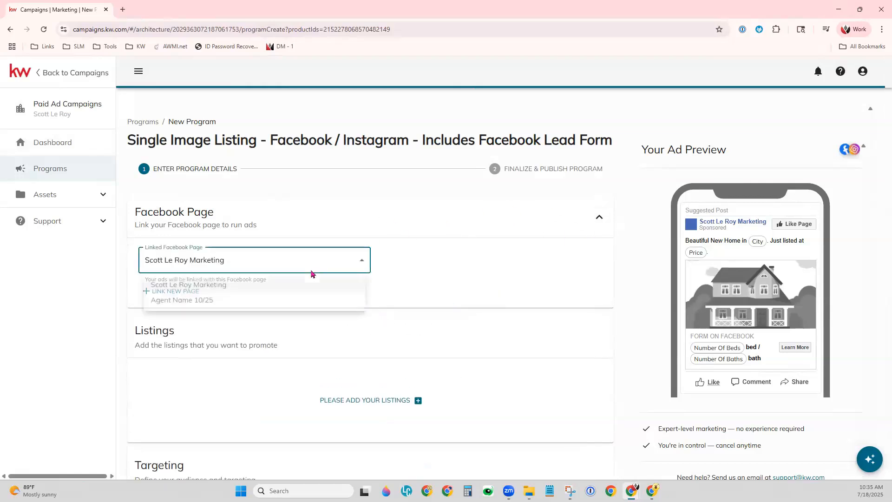
{"action": "left_click", "coordinate": [192, 303]}
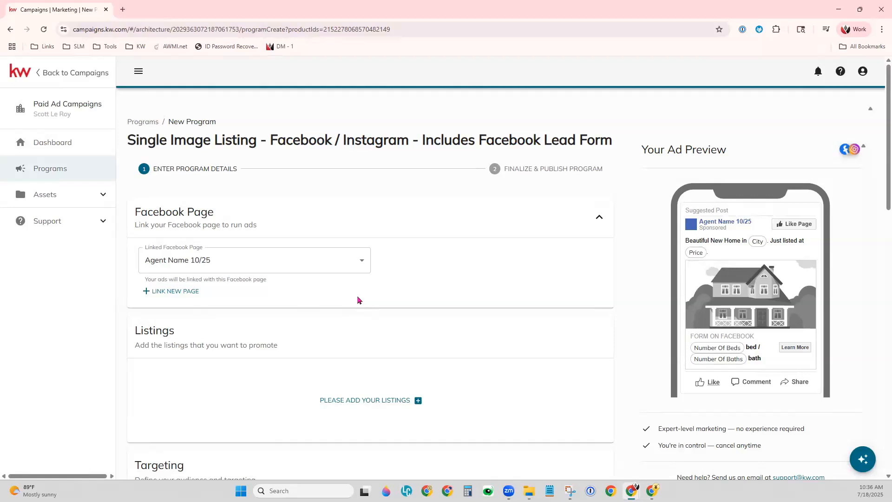
Step: Open the listing selection for the ad and filter it to street addresses containing "Main St"
{"action": "scroll", "coordinate": [358, 299], "scroll_direction": "down", "scroll_amount": 3}
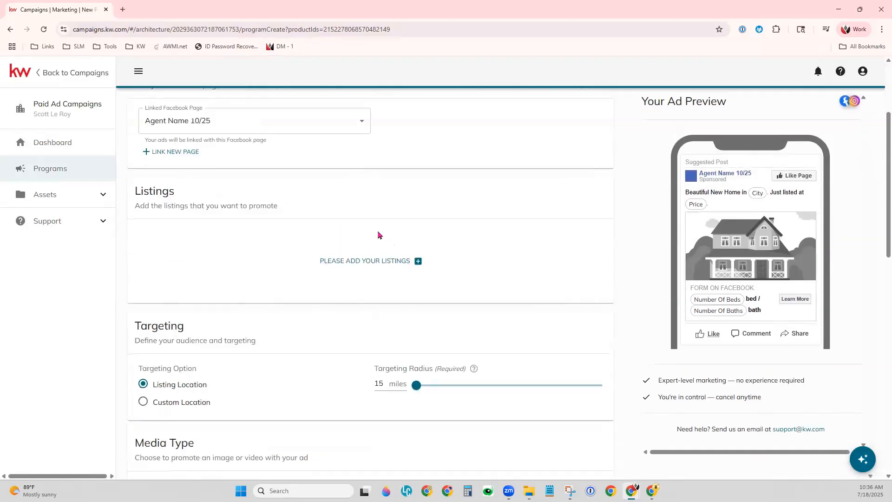
{"action": "left_click", "coordinate": [366, 263]}
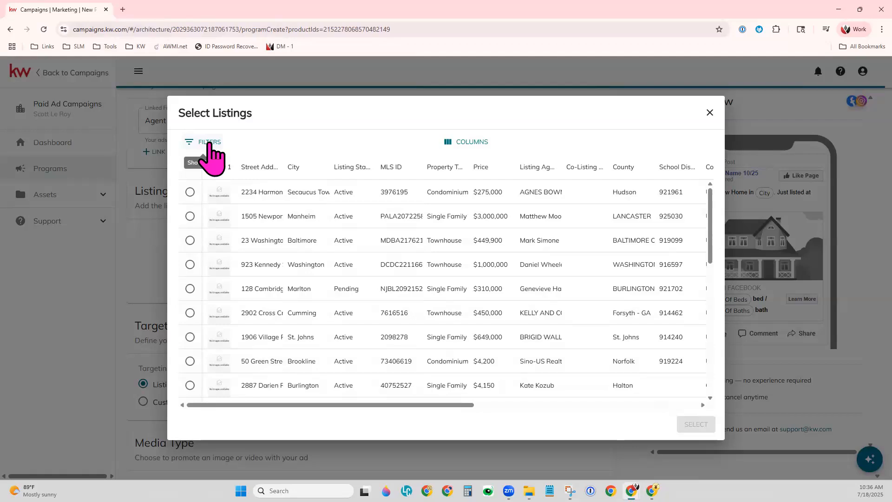
{"action": "left_click", "coordinate": [209, 142]}
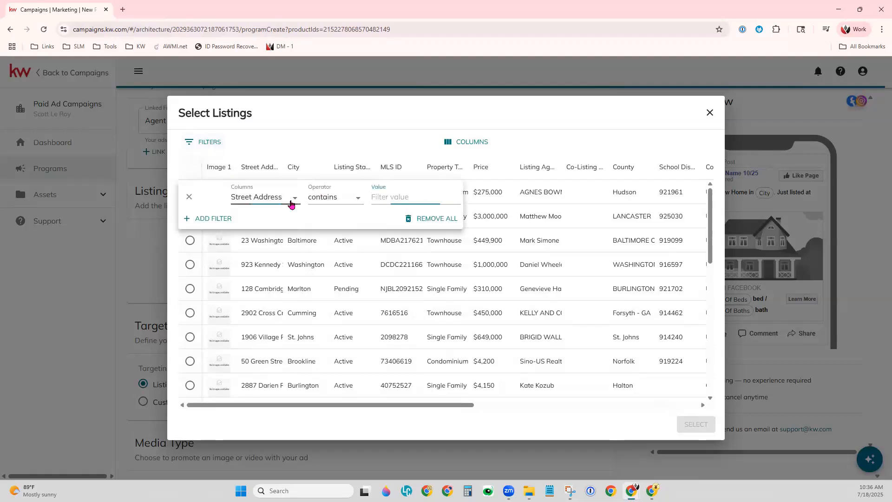
{"action": "left_click", "coordinate": [291, 205]}
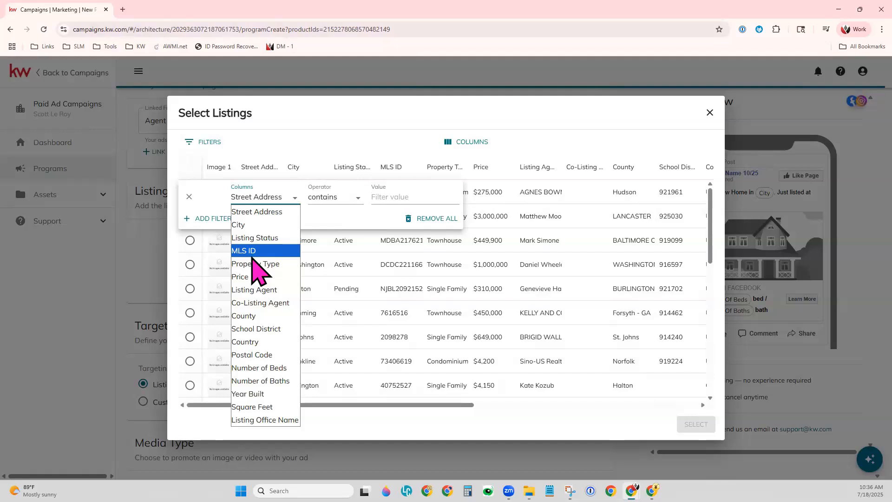
{"action": "left_click", "coordinate": [392, 199]}
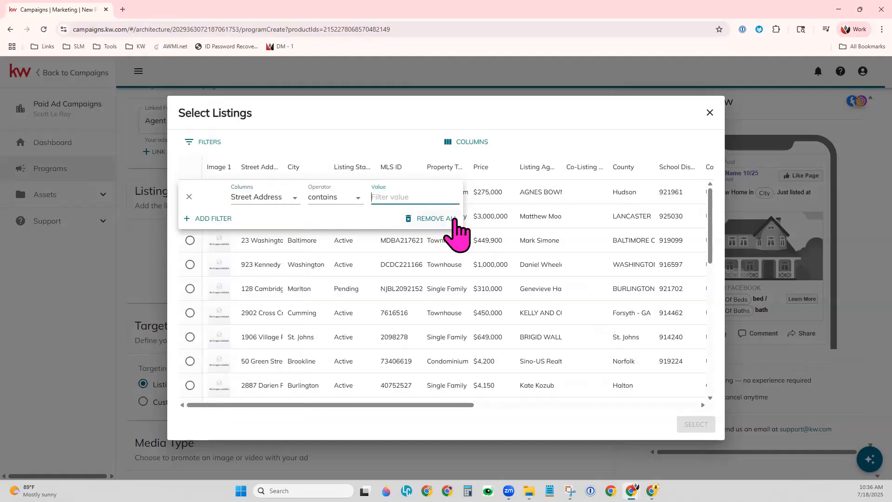
{"action": "type", "text": "Main St"}
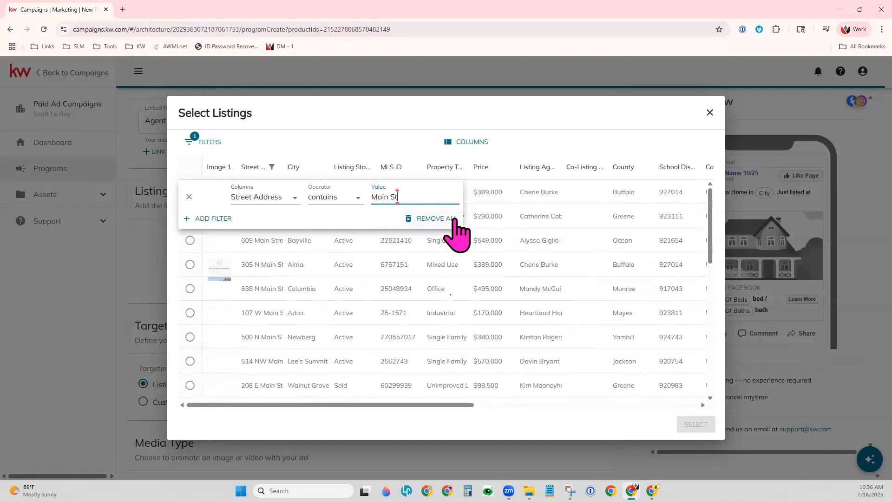
Step: Add a second listing filter requiring the listing status to contain "Active"
{"action": "left_click", "coordinate": [211, 219]}
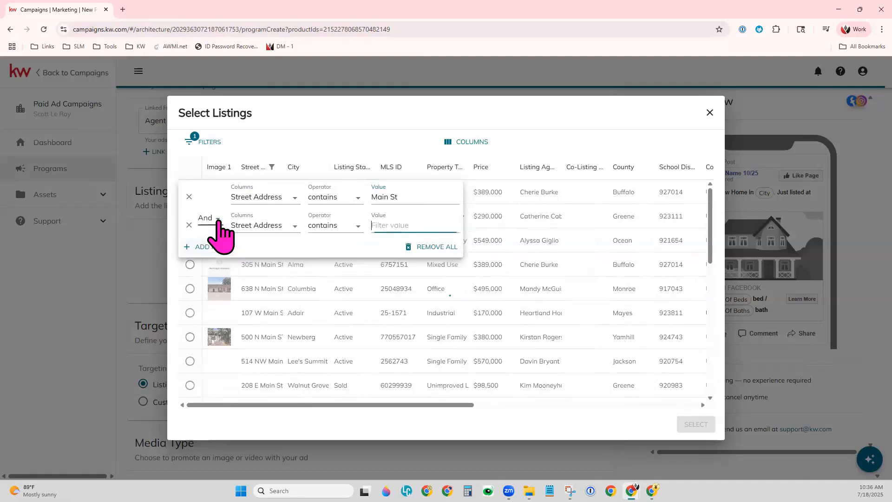
{"action": "left_click", "coordinate": [255, 227]}
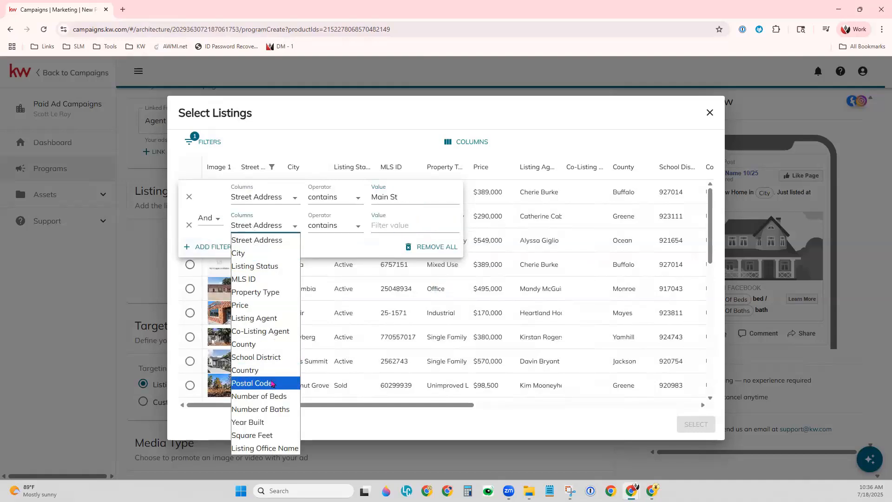
{"action": "left_click", "coordinate": [271, 266]}
{"action": "left_click", "coordinate": [386, 227]}
{"action": "type", "text": "Active"}
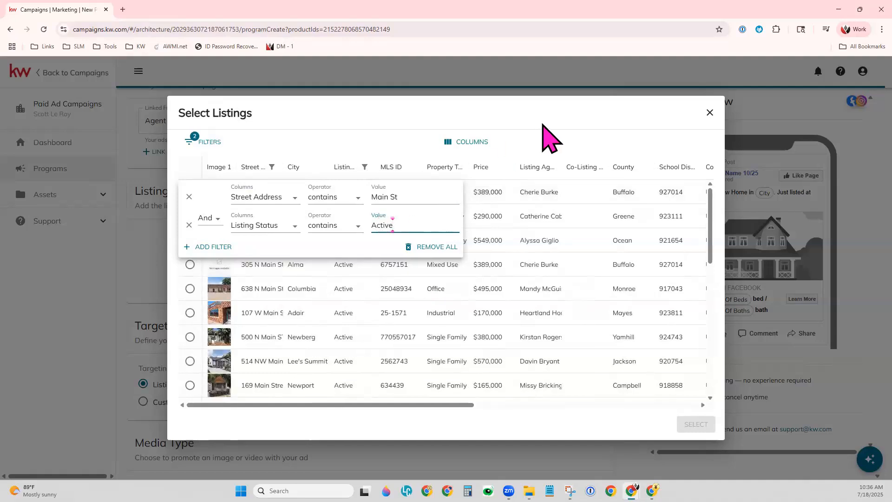
{"action": "left_click", "coordinate": [550, 139]}
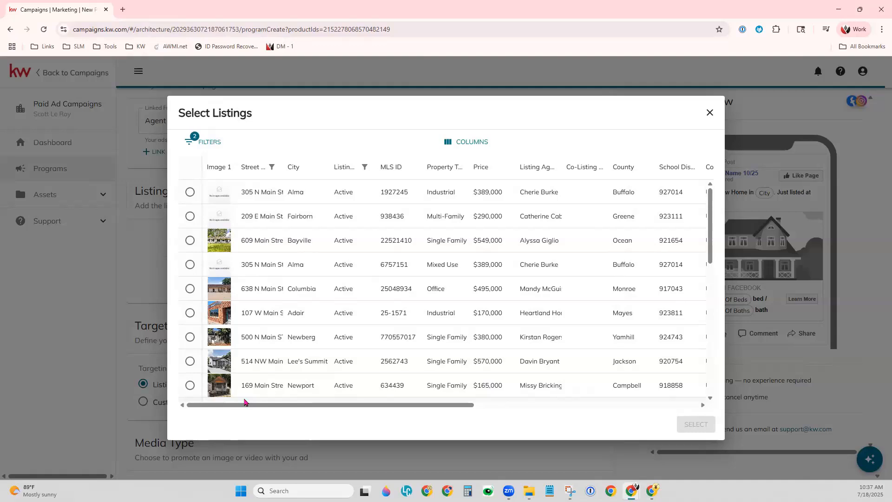
Step: Add the $570,000 single-family listing in Lee's Summit to the ad and review the body text in the preview
{"action": "left_click", "coordinate": [190, 361]}
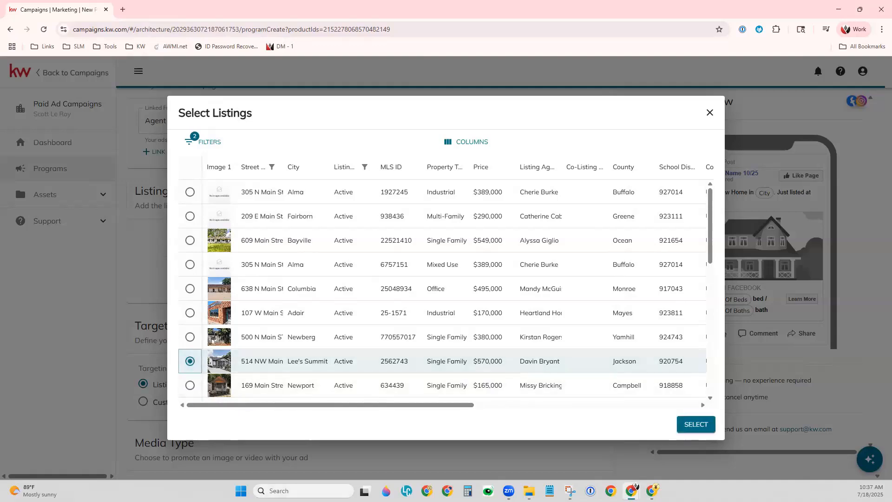
{"action": "left_click", "coordinate": [691, 426]}
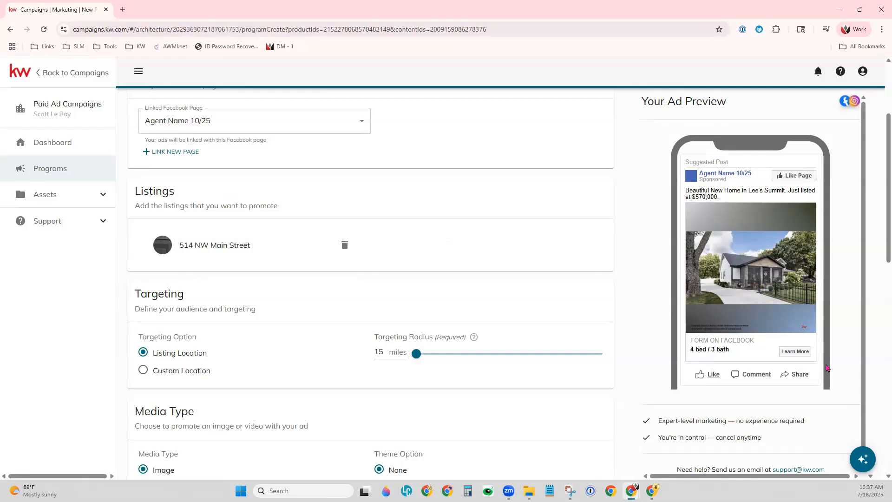
{"action": "left_click_drag", "start_coordinate": [689, 191], "coordinate": [723, 211]}
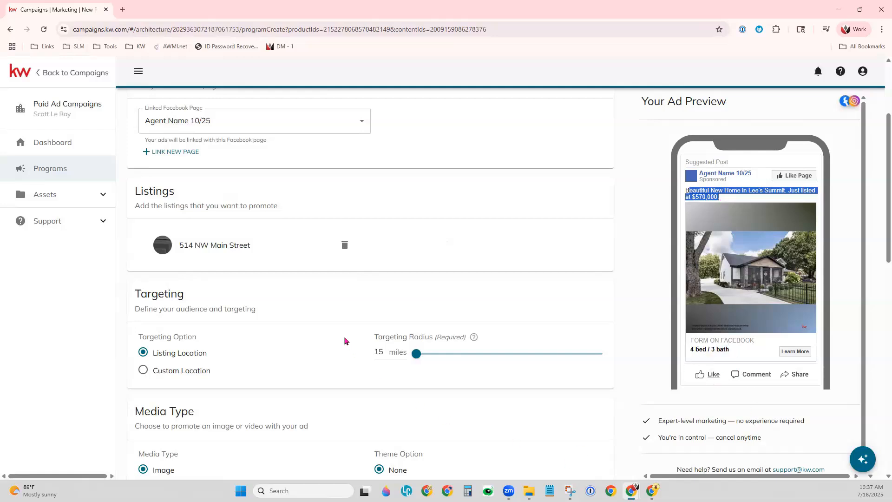
Step: Try custom-location targeting with a 16-mile radius, and restore listing-location targeting at 15 miles
{"action": "scroll", "coordinate": [352, 312], "scroll_direction": "down", "scroll_amount": 4}
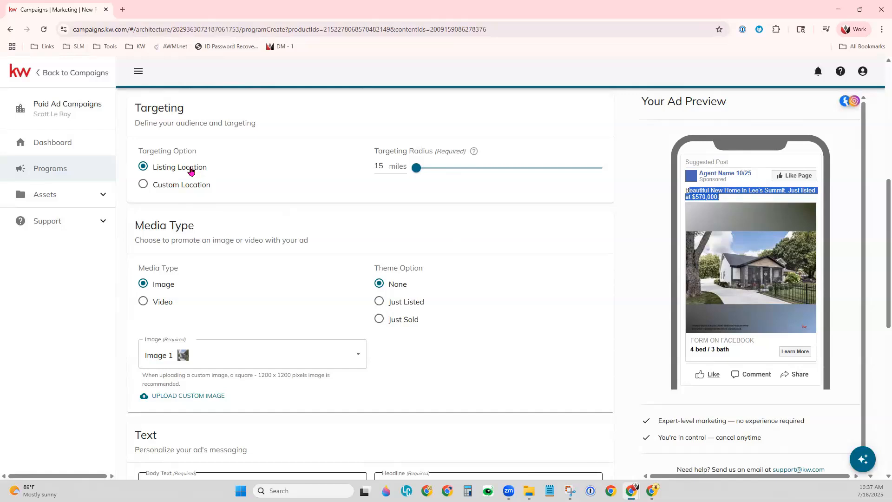
{"action": "mouse_move", "coordinate": [416, 168]}
{"action": "left_mouse_down"}
{"action": "mouse_move", "coordinate": [528, 168]}
{"action": "mouse_move", "coordinate": [421, 168]}
{"action": "left_mouse_up"}
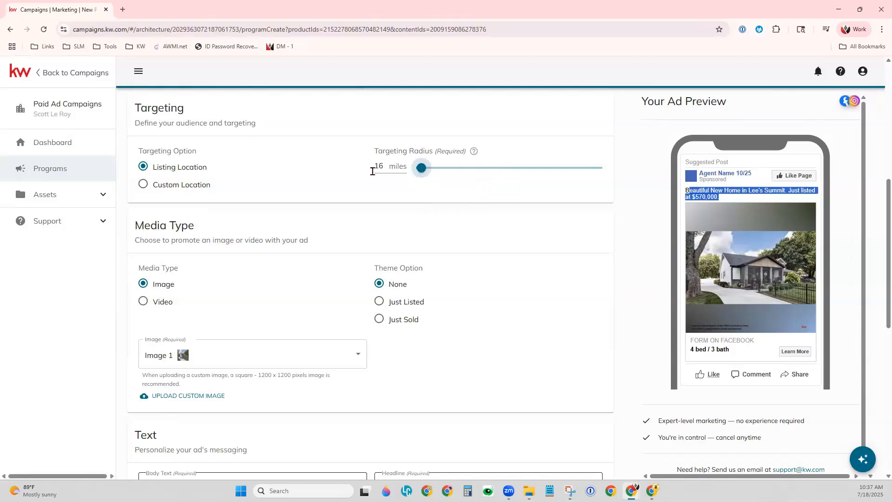
{"action": "left_click", "coordinate": [167, 186]}
{"action": "left_click", "coordinate": [205, 218]}
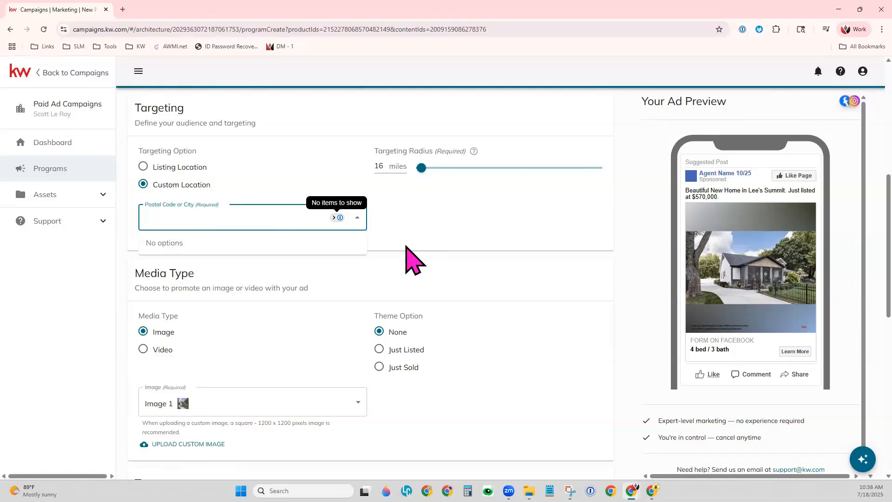
{"action": "left_click", "coordinate": [437, 251]}
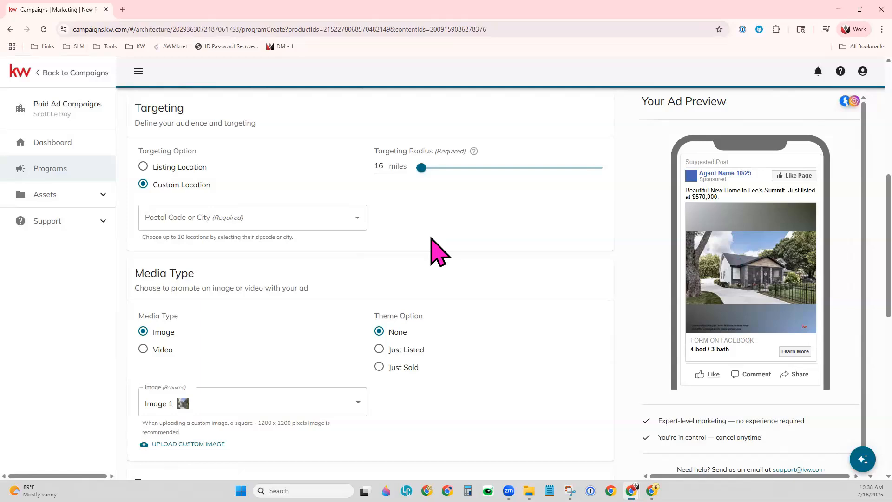
{"action": "left_click", "coordinate": [185, 167]}
{"action": "left_click_drag", "start_coordinate": [422, 168], "coordinate": [416, 172]}
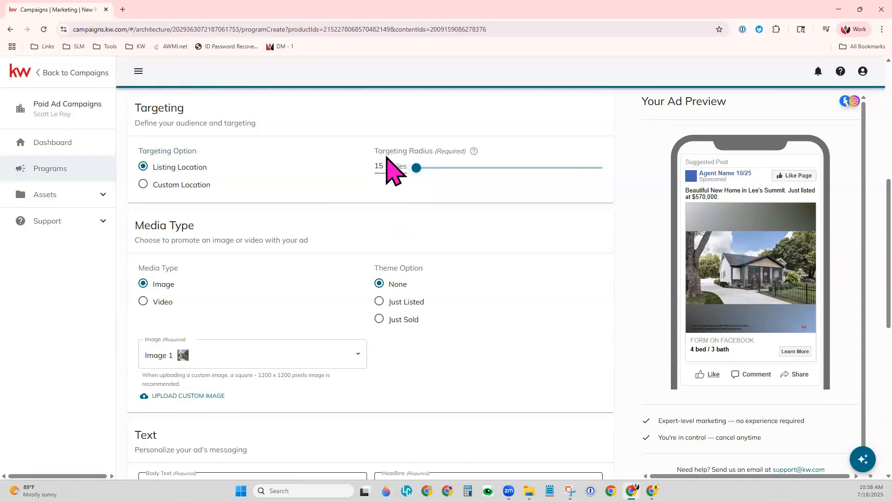
Step: Try the Video media type, check its accepted file formats, and return the media type to Image
{"action": "scroll", "coordinate": [462, 281], "scroll_direction": "down", "scroll_amount": 2}
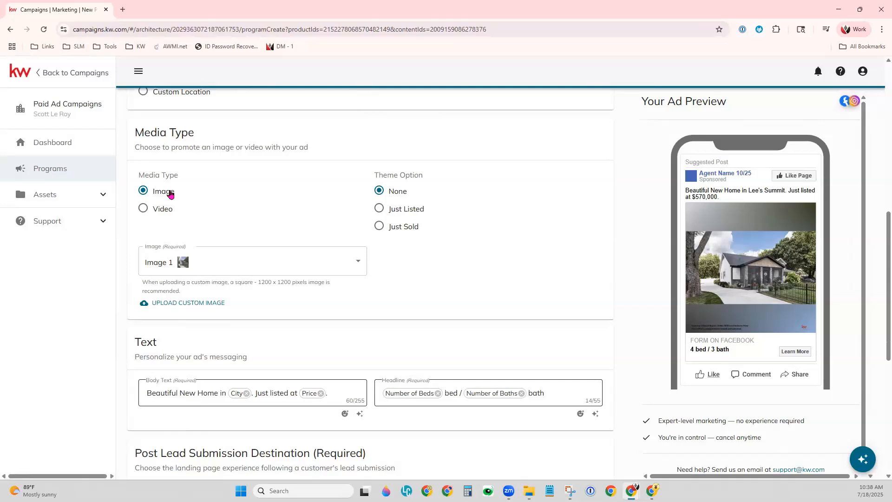
{"action": "left_click", "coordinate": [164, 210]}
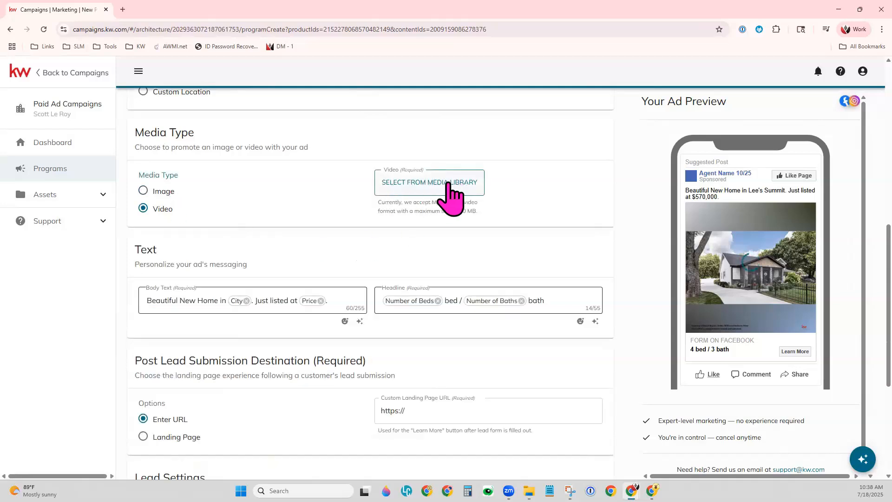
{"action": "left_click_drag", "start_coordinate": [478, 213], "coordinate": [384, 203]}
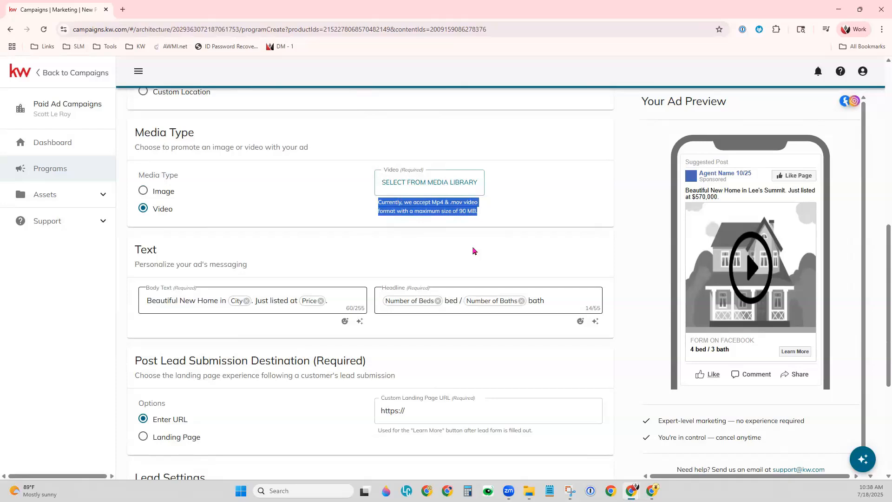
{"action": "left_click", "coordinate": [166, 197]}
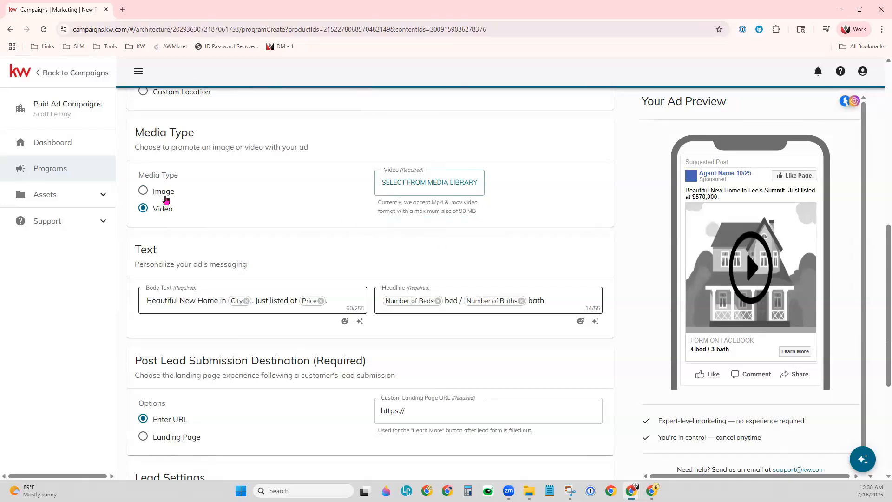
Step: Browse the listing's photos, choose Image 3 for the ad, and apply the Just Listed theme
{"action": "left_click", "coordinate": [257, 267]}
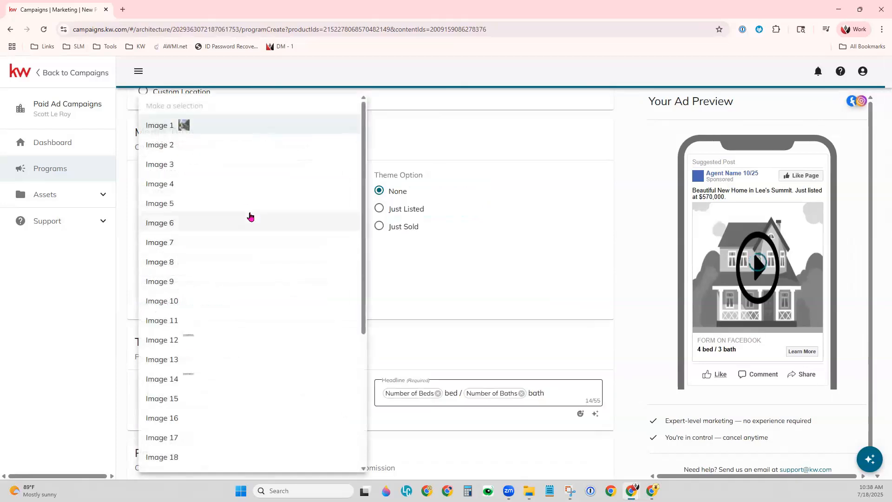
{"action": "scroll", "coordinate": [262, 415], "scroll_direction": "down", "scroll_amount": 5}
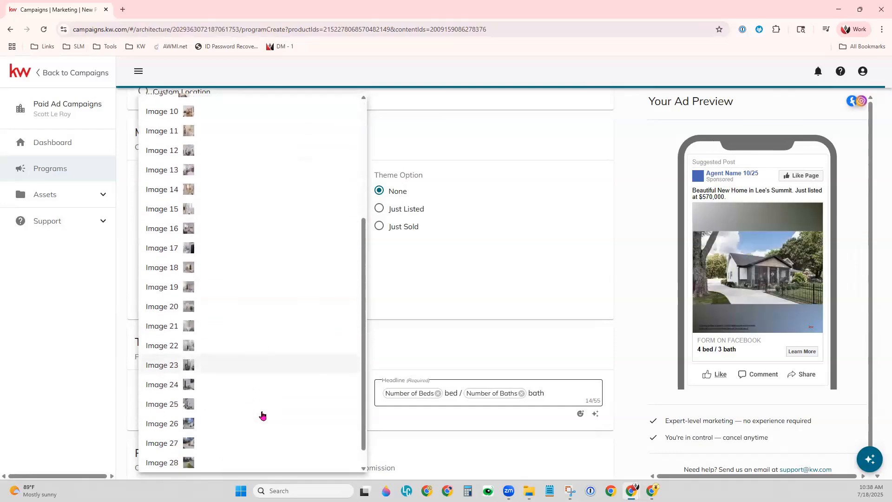
{"action": "mouse_move", "coordinate": [190, 423]}
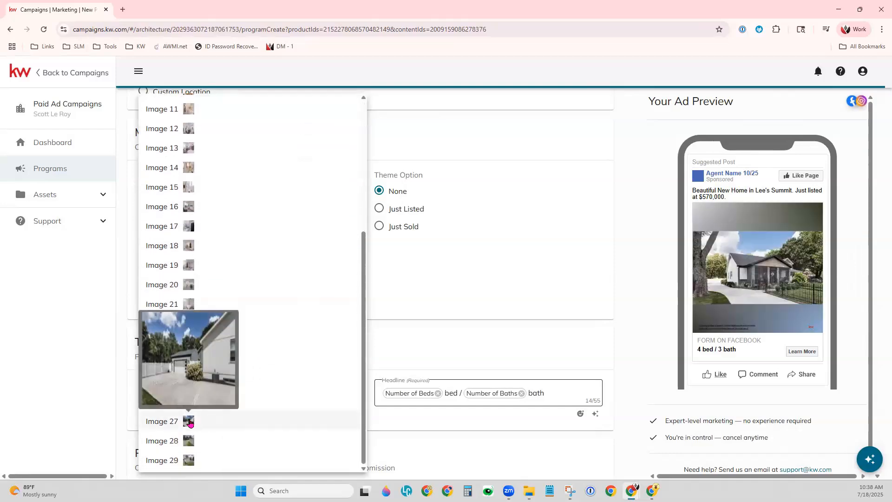
{"action": "mouse_move", "coordinate": [187, 442]}
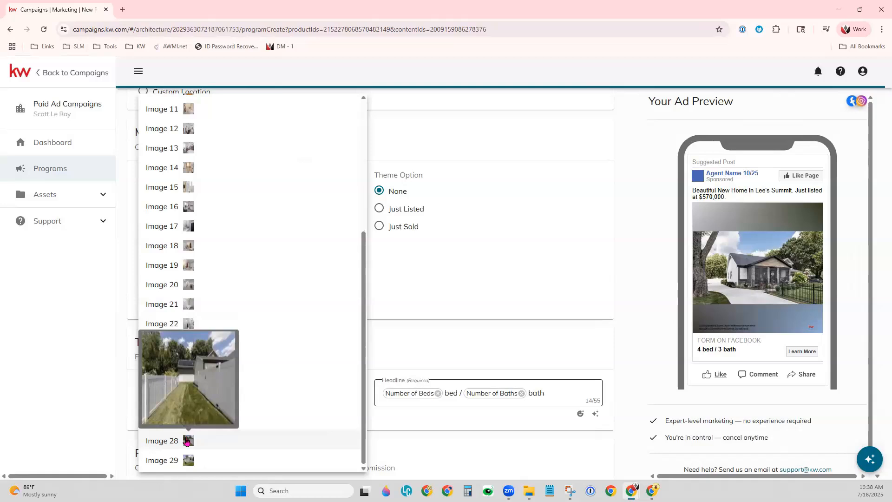
{"action": "mouse_move", "coordinate": [187, 461]}
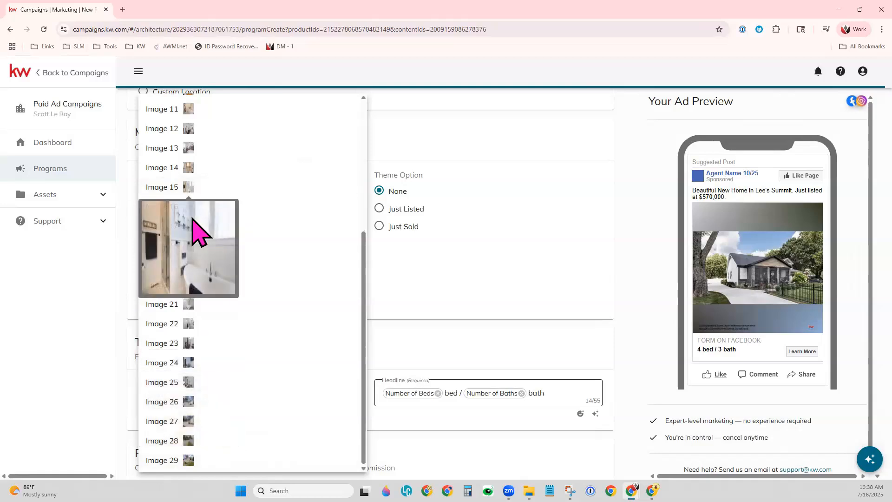
{"action": "scroll", "coordinate": [261, 256], "scroll_direction": "up", "scroll_amount": 3}
{"action": "scroll", "coordinate": [261, 255], "scroll_direction": "up", "scroll_amount": 2}
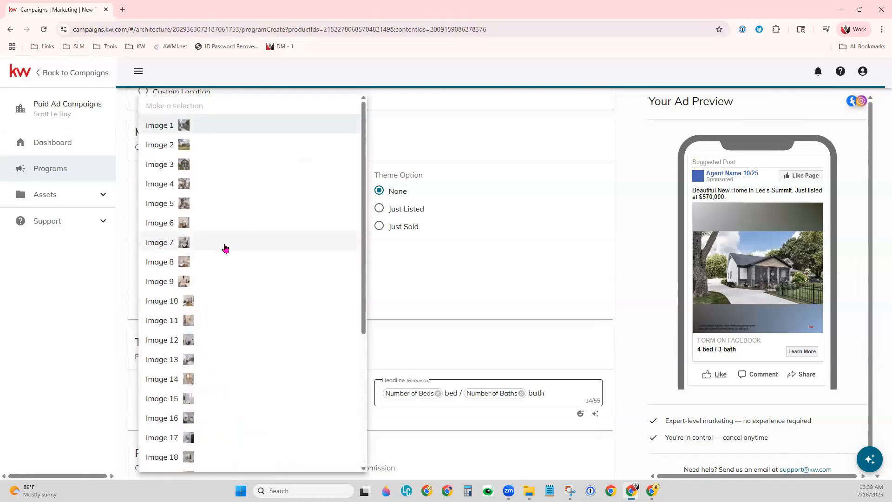
{"action": "left_click", "coordinate": [184, 167]}
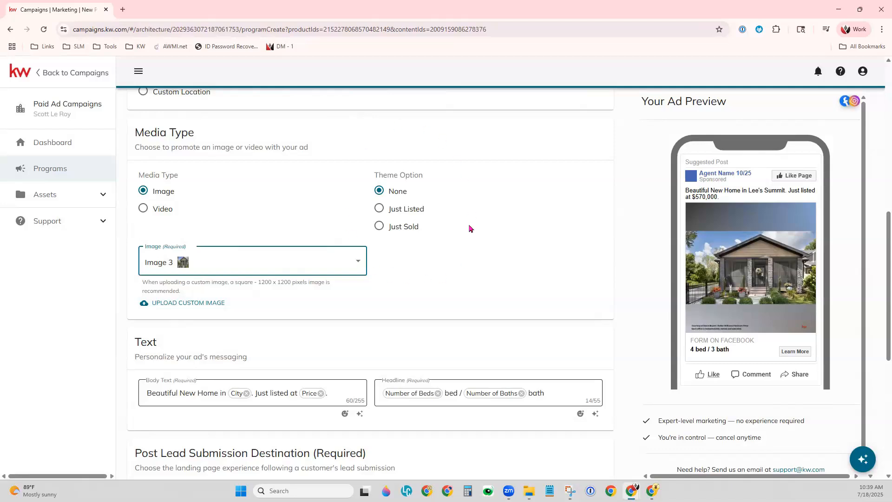
{"action": "left_click", "coordinate": [395, 210]}
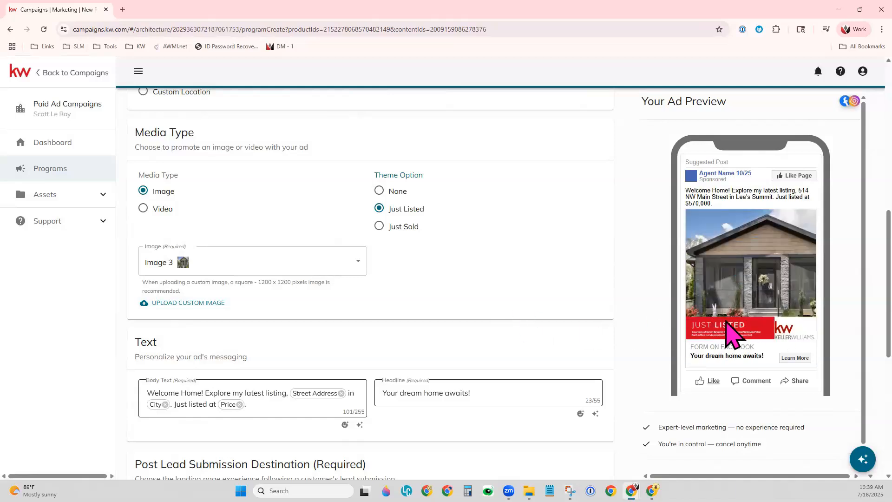
Step: Try the Just Sold theme, review its ad text in the preview, and return the theme to Just Listed
{"action": "left_click", "coordinate": [390, 235]}
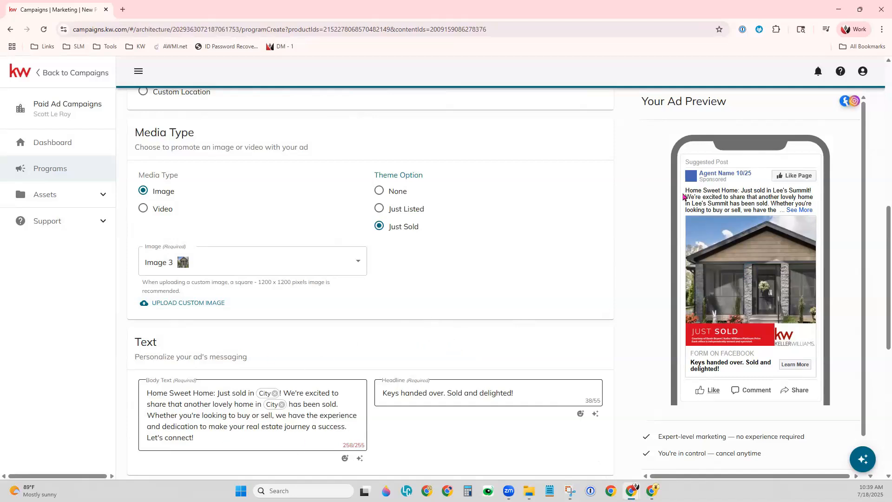
{"action": "left_click_drag", "start_coordinate": [686, 191], "coordinate": [776, 190]}
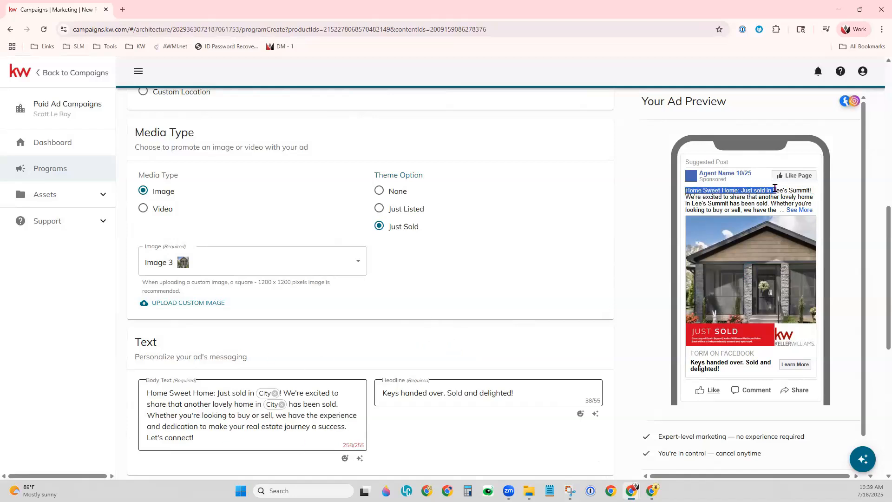
{"action": "left_click", "coordinate": [496, 322]}
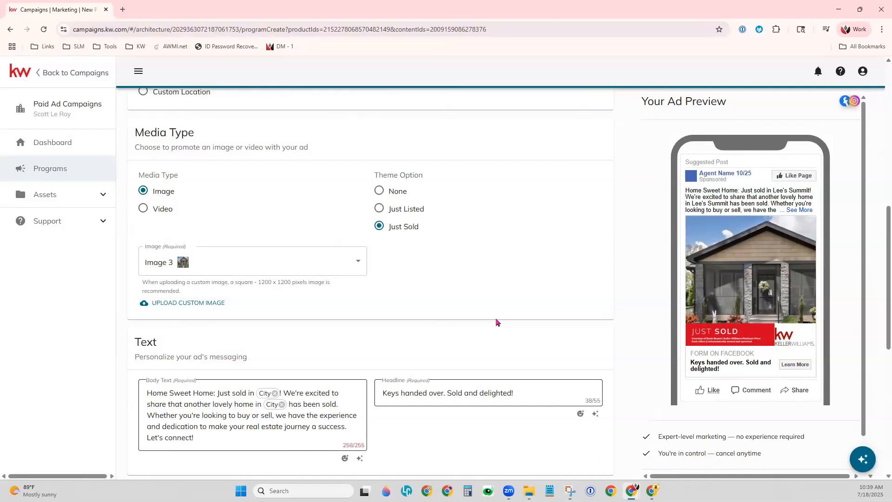
{"action": "left_click", "coordinate": [391, 207]}
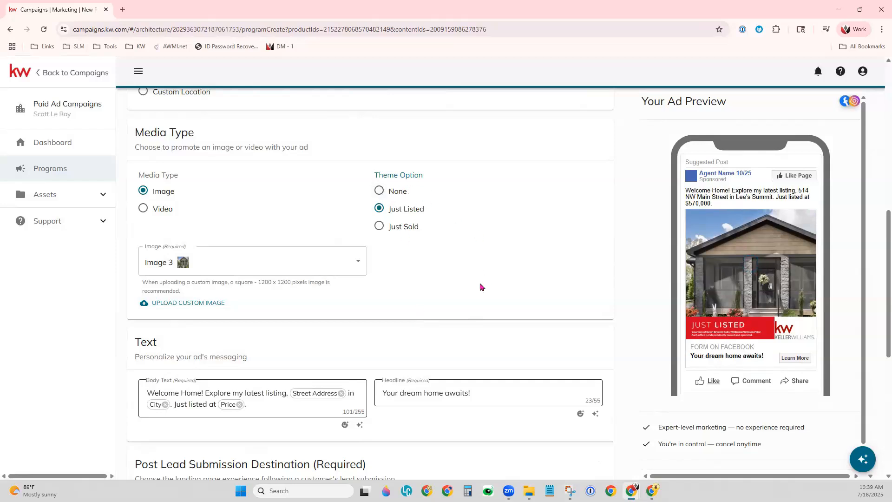
Step: Examine the ad's Text section and the listing content chips available for the body text
{"action": "scroll", "coordinate": [480, 284], "scroll_direction": "down", "scroll_amount": 5}
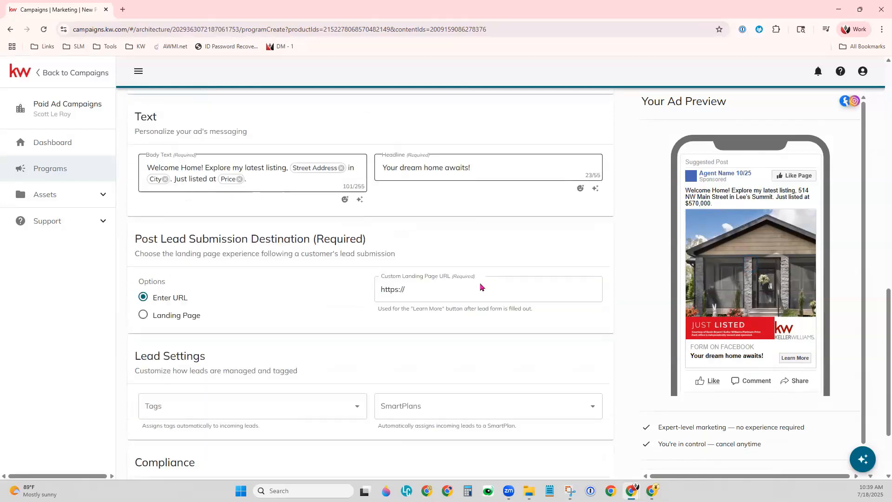
{"action": "left_click_drag", "start_coordinate": [136, 109], "coordinate": [162, 110]}
{"action": "left_click", "coordinate": [223, 200]}
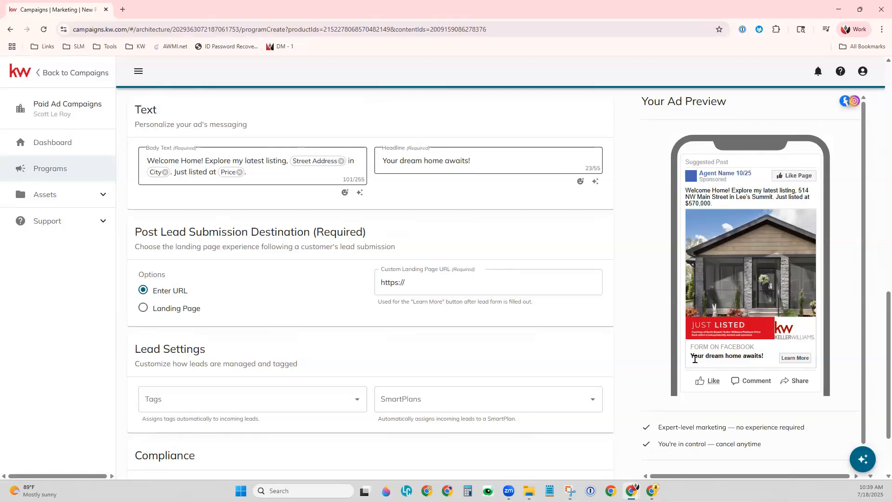
{"action": "left_click", "coordinate": [312, 162]}
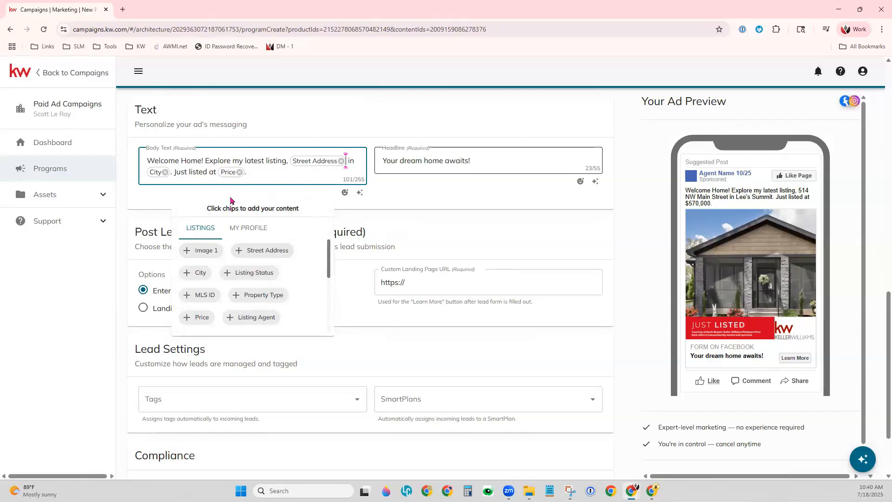
{"action": "left_click", "coordinate": [231, 170]}
{"action": "left_click", "coordinate": [448, 199]}
Step: Insert a heart-eyes emoji after the price in the ad's body text
{"action": "left_click", "coordinate": [344, 193]}
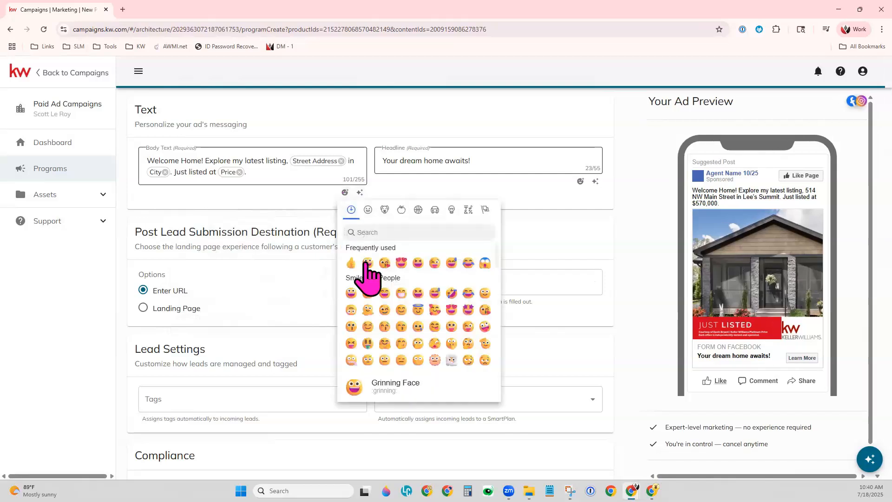
{"action": "left_click", "coordinate": [402, 263]}
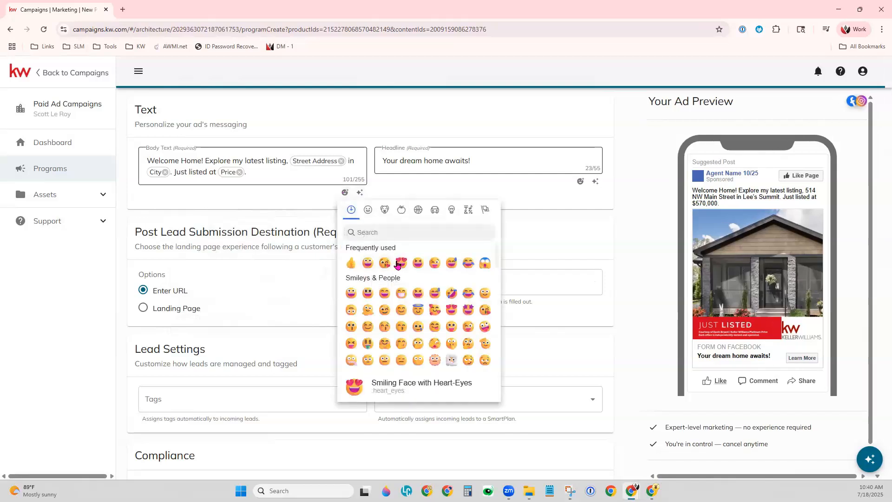
{"action": "left_click", "coordinate": [473, 186]}
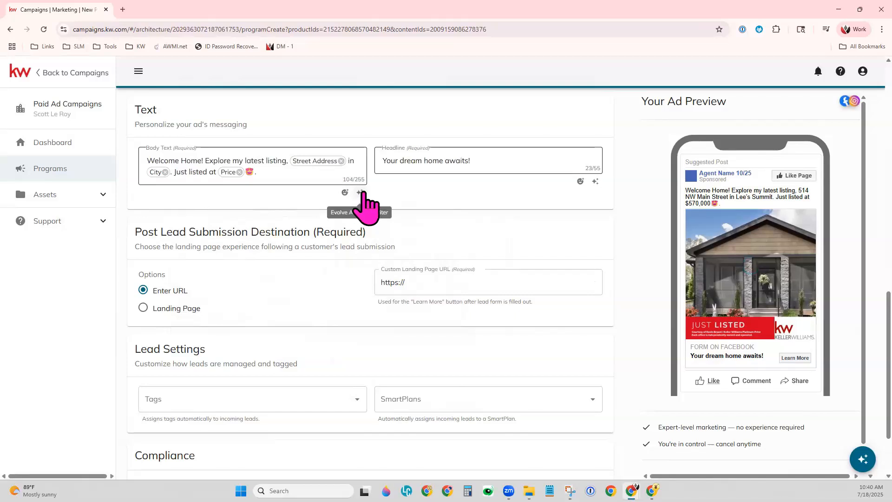
Step: Generate copy for all inputs with the Evolve AI Copywriter and regenerate the body text suggestion
{"action": "left_click", "coordinate": [360, 192]}
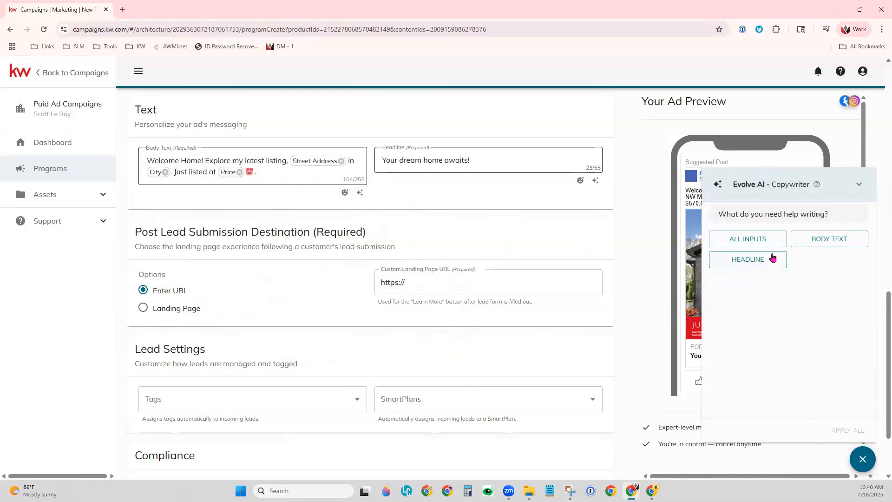
{"action": "left_click", "coordinate": [745, 240]}
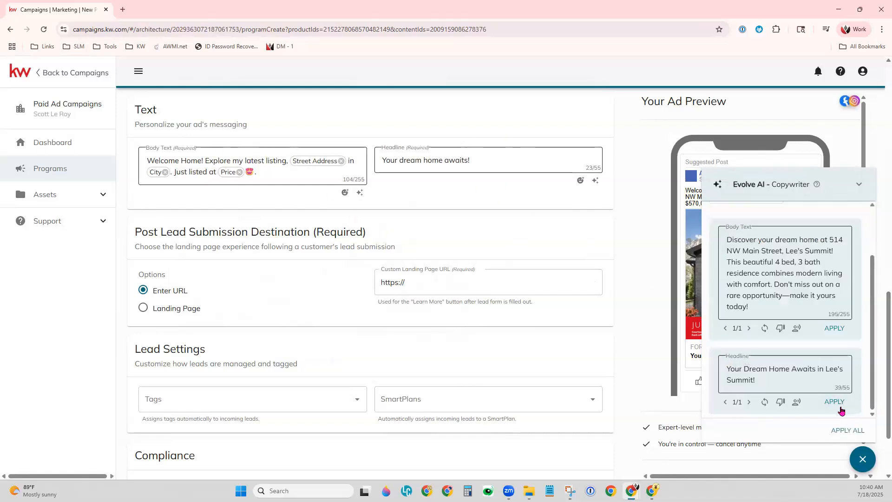
{"action": "left_click", "coordinate": [765, 329]}
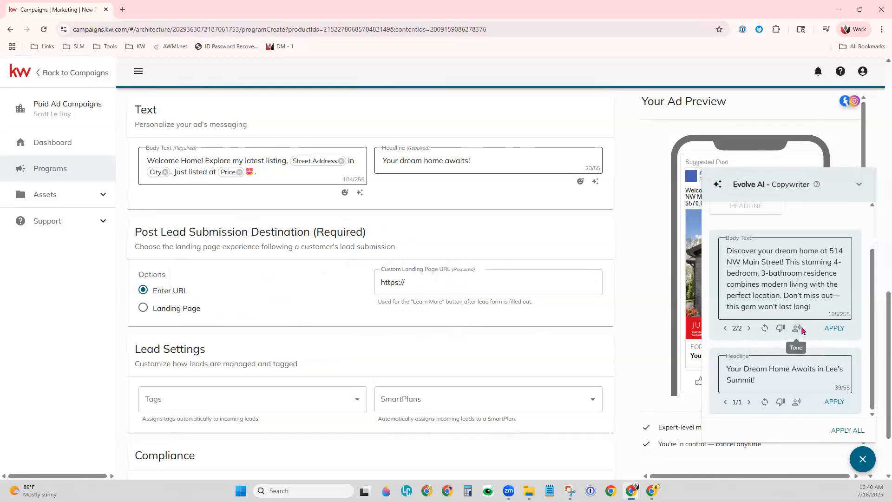
Step: Rewrite the suggested body text in a Vibrant tone, apply it to the ad, and collapse the copywriter
{"action": "left_click", "coordinate": [800, 329]}
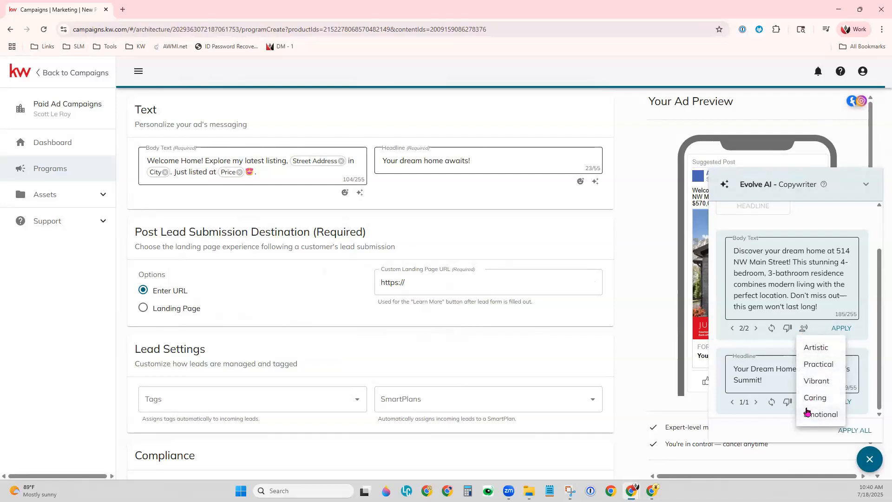
{"action": "left_click", "coordinate": [826, 382]}
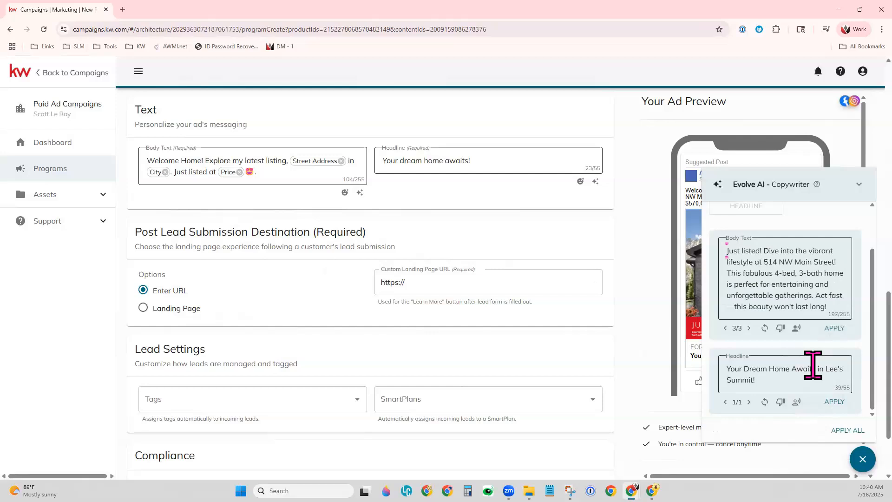
{"action": "left_click", "coordinate": [835, 328]}
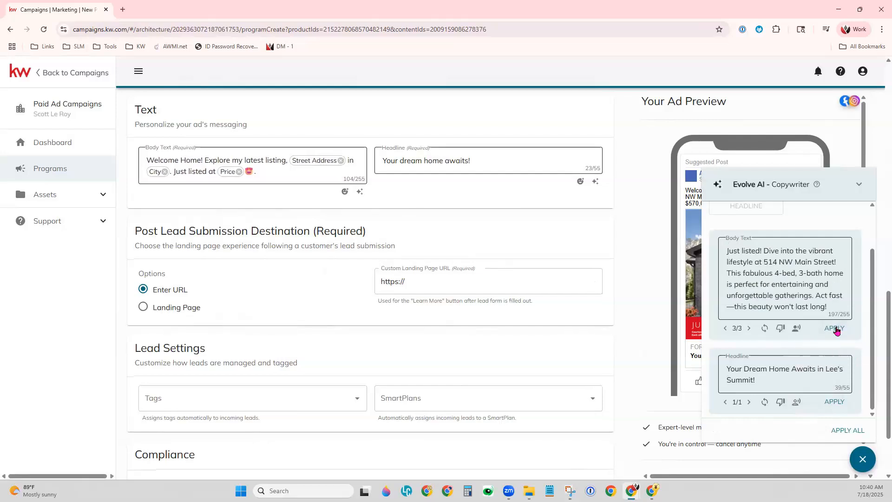
{"action": "left_click", "coordinate": [480, 226]}
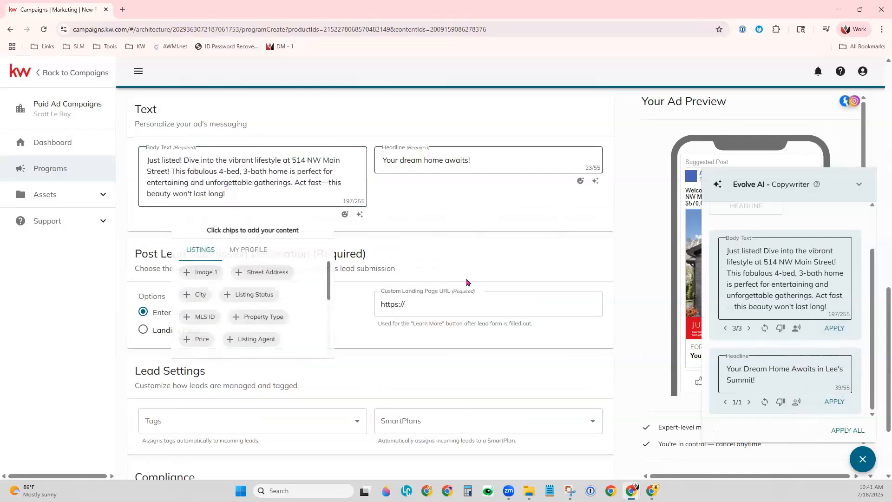
{"action": "left_click", "coordinate": [858, 185]}
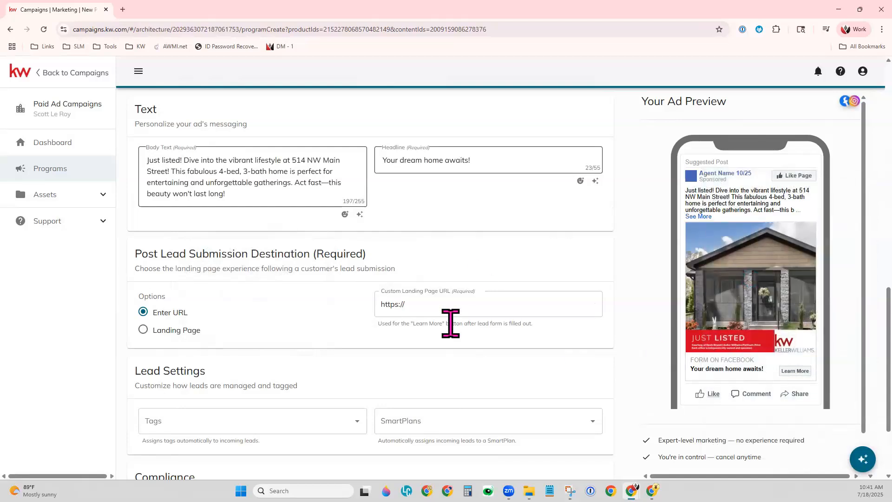
Step: Enter the agent's kw.com marketing website address as the custom landing page URL for the post lead submission destination
{"action": "scroll", "coordinate": [450, 324], "scroll_direction": "down", "scroll_amount": 3}
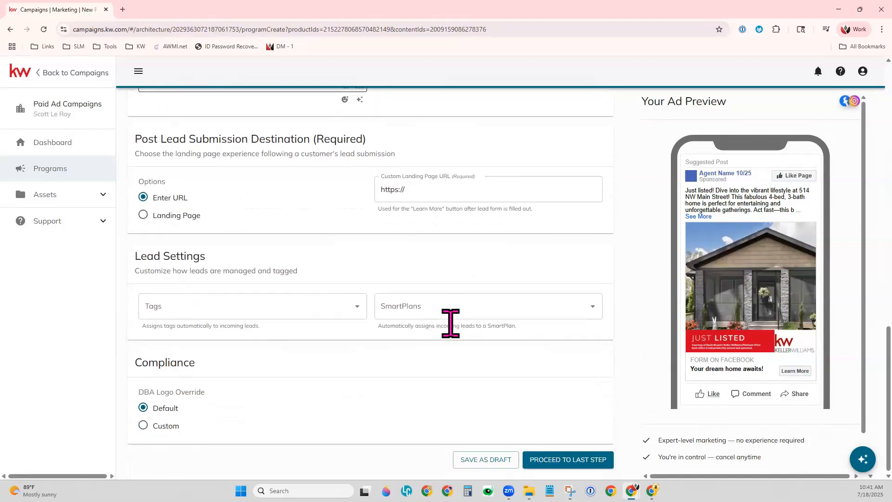
{"action": "left_click_drag", "start_coordinate": [136, 139], "coordinate": [396, 146]}
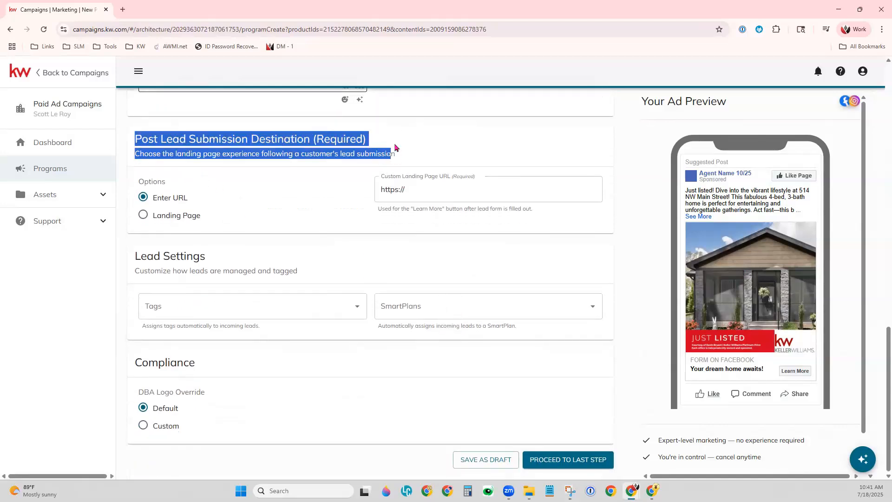
{"action": "left_click", "coordinate": [395, 148]}
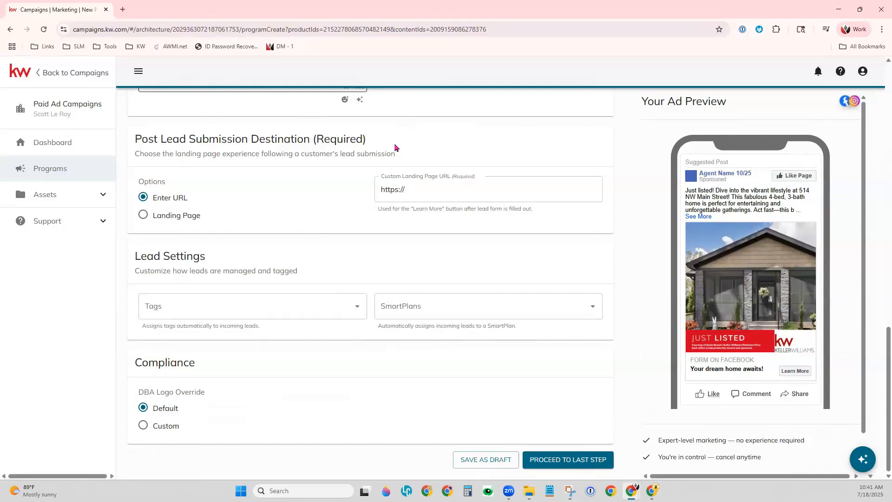
{"action": "left_click", "coordinate": [426, 186]}
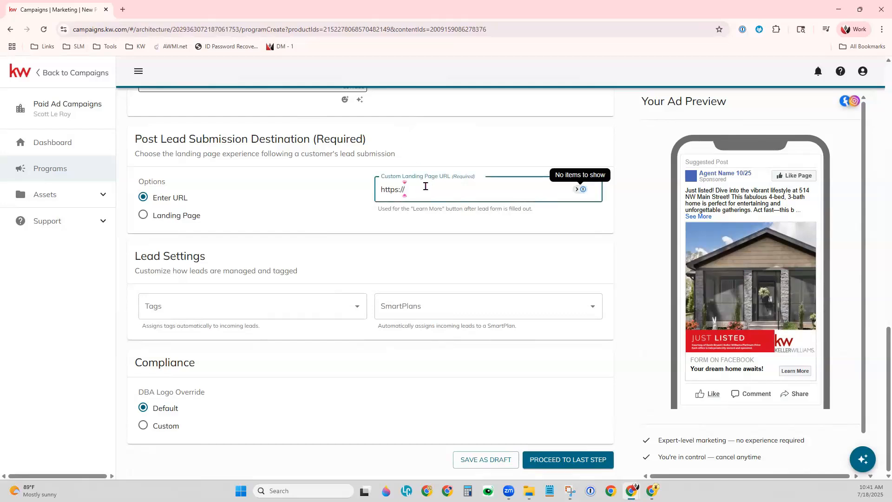
{"action": "type", "text": "scott"}
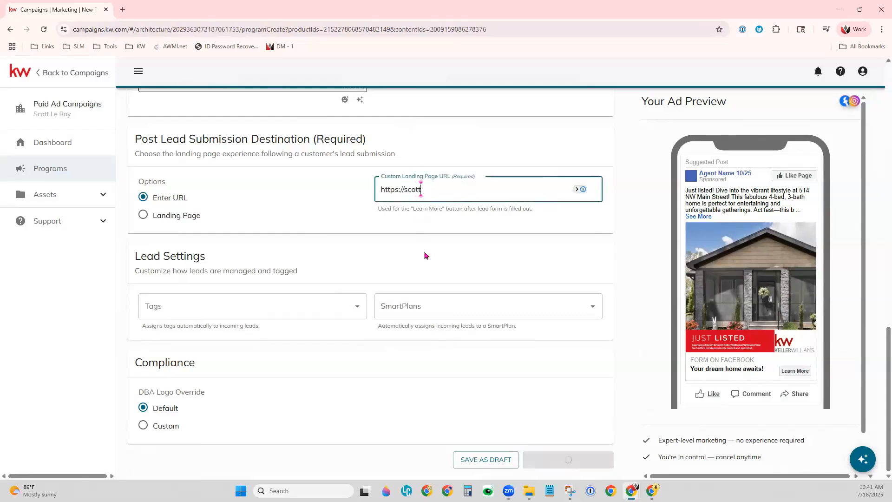
{"action": "type", "text": "leroymarketing.kw.com"}
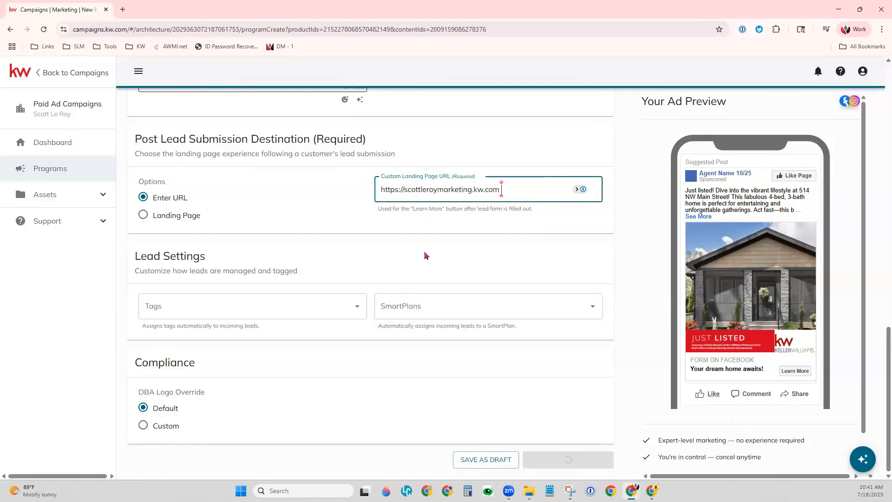
{"action": "left_click", "coordinate": [409, 237]}
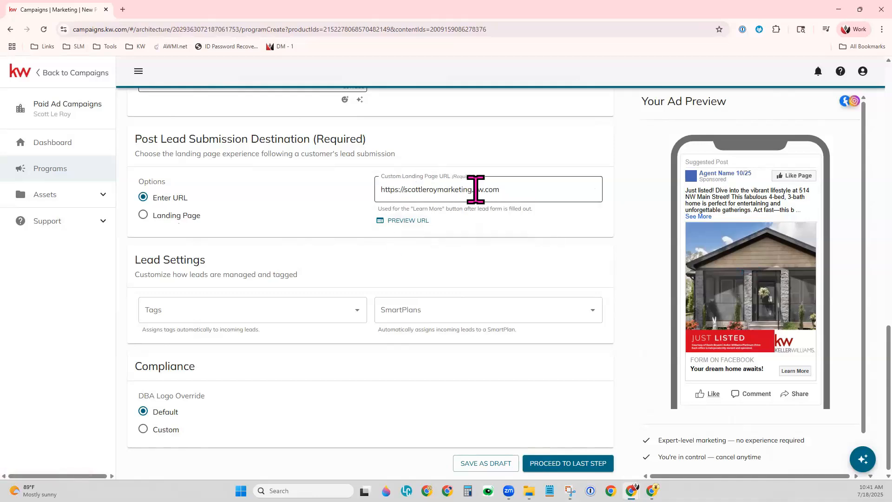
Step: Try the Landing Page destination option, check the available landing pages, and return to Enter URL
{"action": "left_click", "coordinate": [165, 216]}
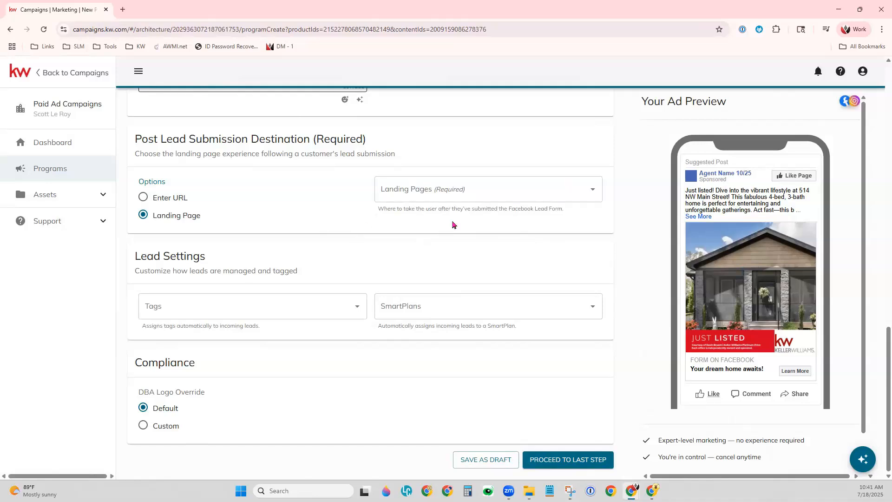
{"action": "left_click", "coordinate": [467, 189]}
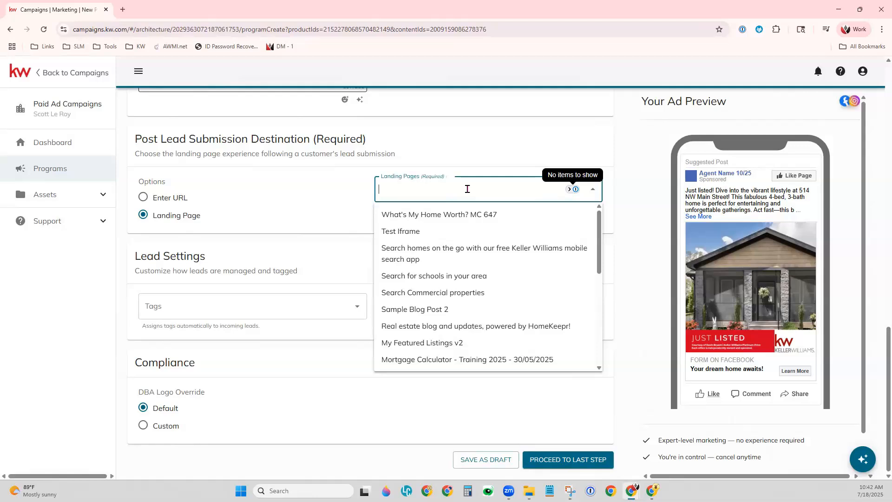
{"action": "left_click", "coordinate": [274, 194]}
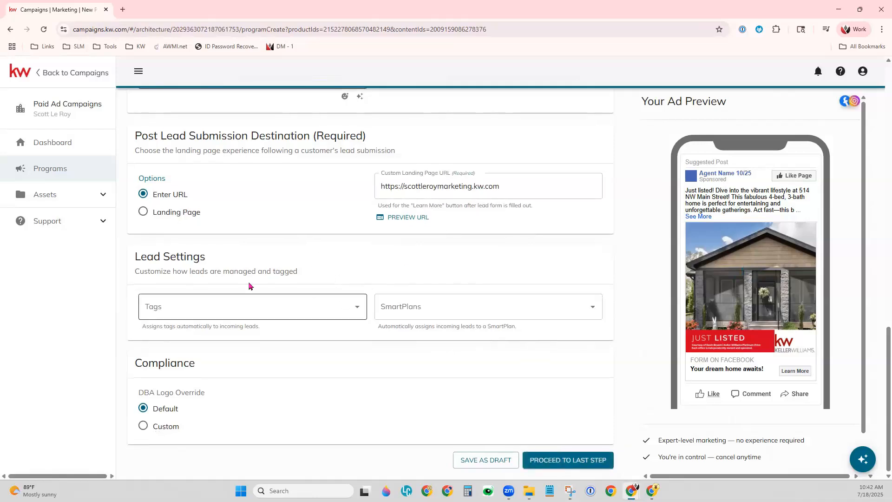
Step: Examine the Lead Settings section and browse the tags that can be assigned to incoming leads
{"action": "left_click_drag", "start_coordinate": [136, 257], "coordinate": [242, 260]}
{"action": "left_click", "coordinate": [259, 252]}
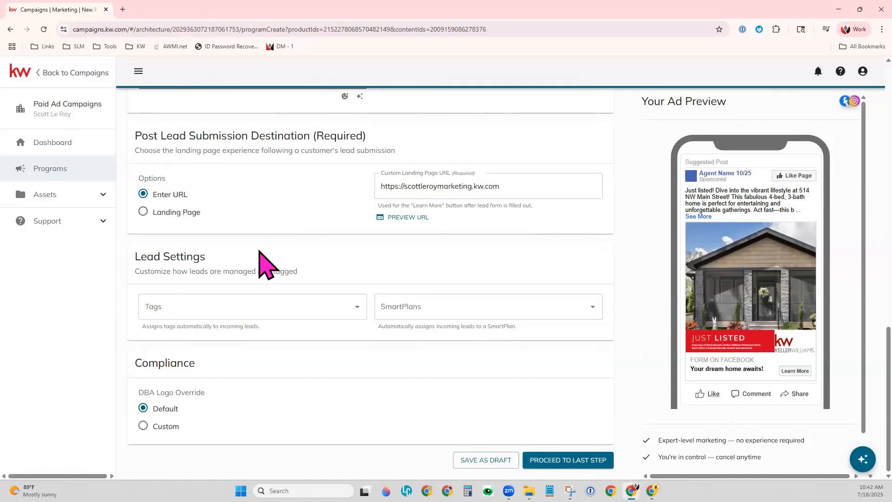
{"action": "left_click", "coordinate": [237, 312]}
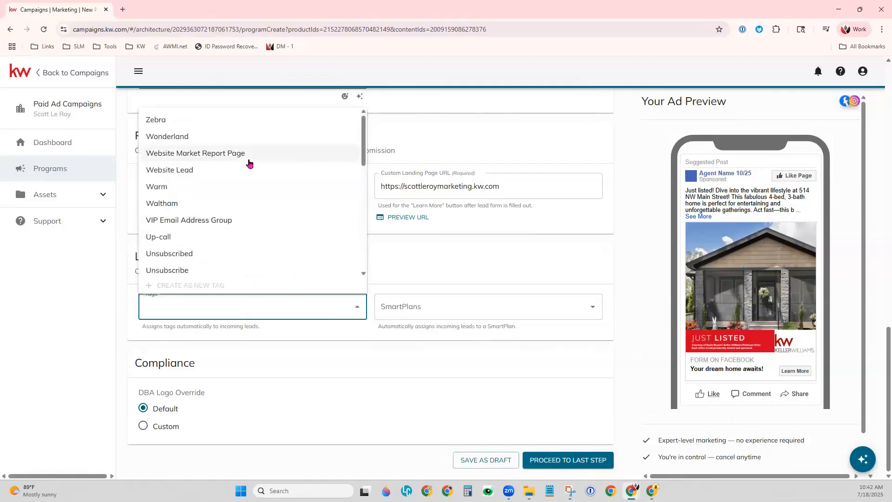
{"action": "scroll", "coordinate": [253, 175], "scroll_direction": "down", "scroll_amount": 3}
{"action": "scroll", "coordinate": [253, 187], "scroll_direction": "up", "scroll_amount": 3}
{"action": "scroll", "coordinate": [249, 237], "scroll_direction": "down", "scroll_amount": 2}
{"action": "scroll", "coordinate": [251, 239], "scroll_direction": "down", "scroll_amount": 2}
{"action": "scroll", "coordinate": [251, 239], "scroll_direction": "up", "scroll_amount": 3}
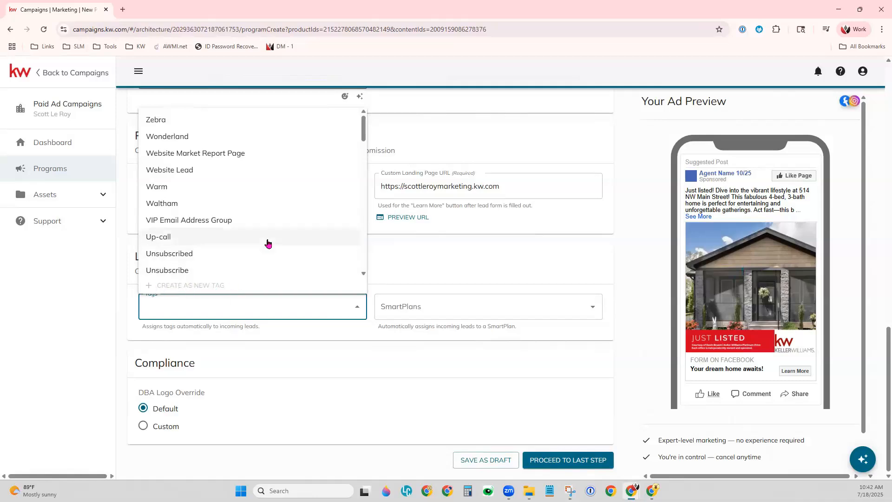
{"action": "scroll", "coordinate": [268, 242], "scroll_direction": "up", "scroll_amount": 5}
{"action": "scroll", "coordinate": [385, 386], "scroll_direction": "down", "scroll_amount": 4}
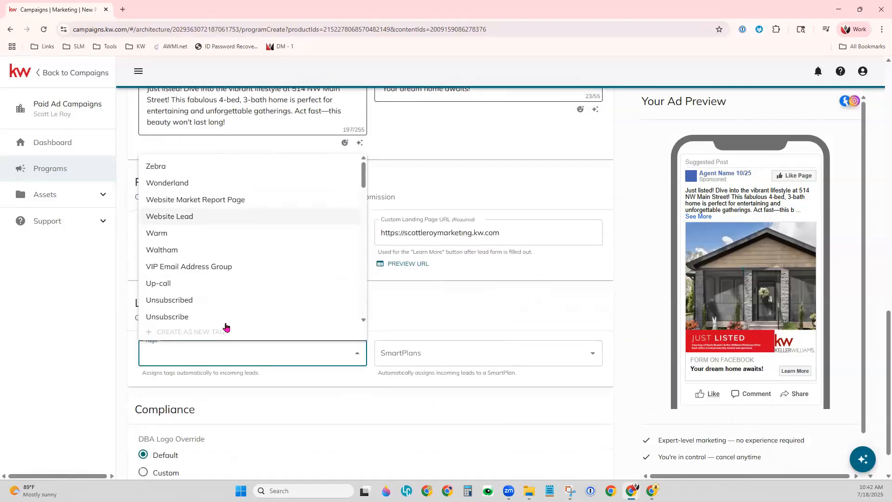
Step: Search the tags for "Lead" and assign the Paid Ad Lead tag to incoming leads
{"action": "left_click", "coordinate": [217, 361]}
{"action": "type", "text": "Lead"}
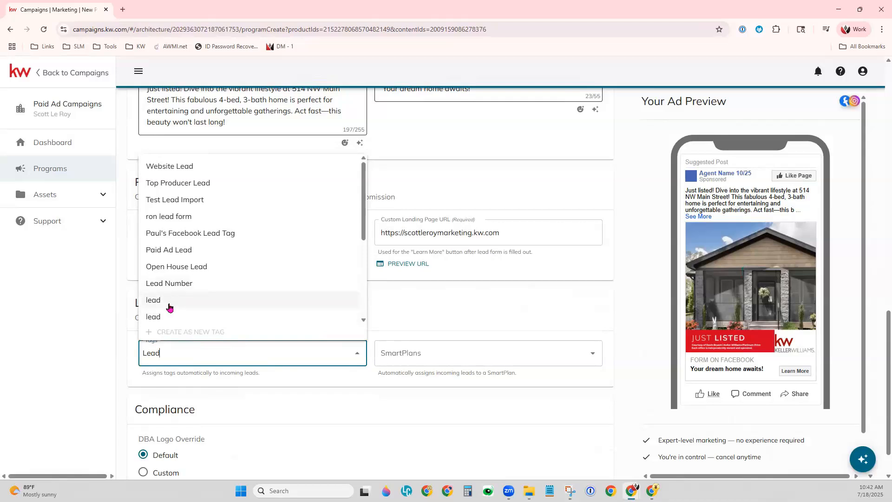
{"action": "left_click", "coordinate": [169, 254]}
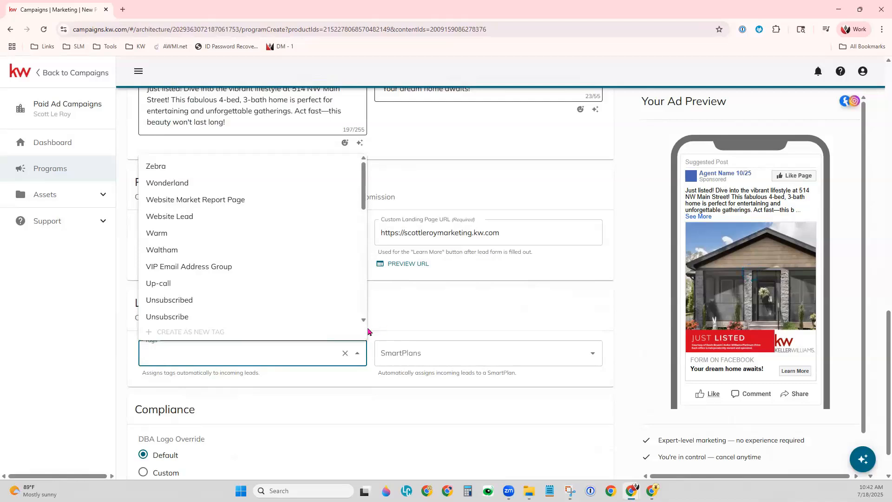
{"action": "scroll", "coordinate": [211, 295], "scroll_direction": "down", "scroll_amount": 2}
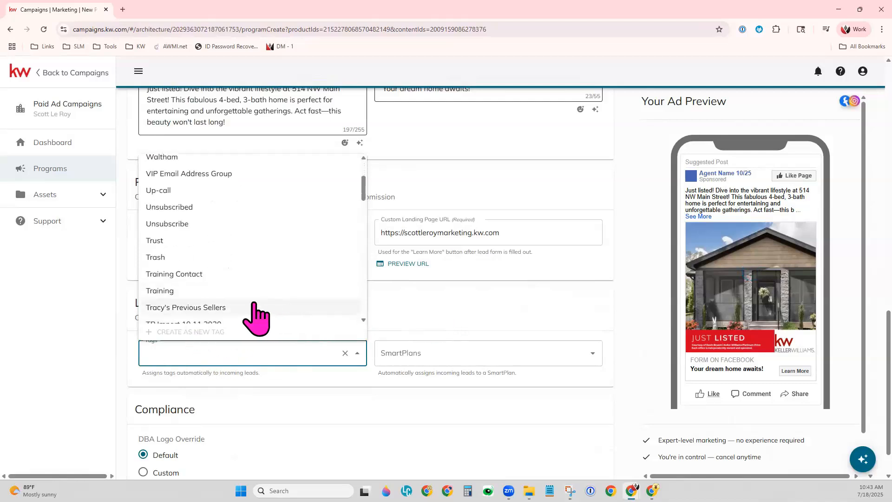
Step: Search the lead tags for "paid ad" and try to assign the Paid Ad Lead tag to incoming leads
{"action": "scroll", "coordinate": [256, 317], "scroll_direction": "down", "scroll_amount": 4}
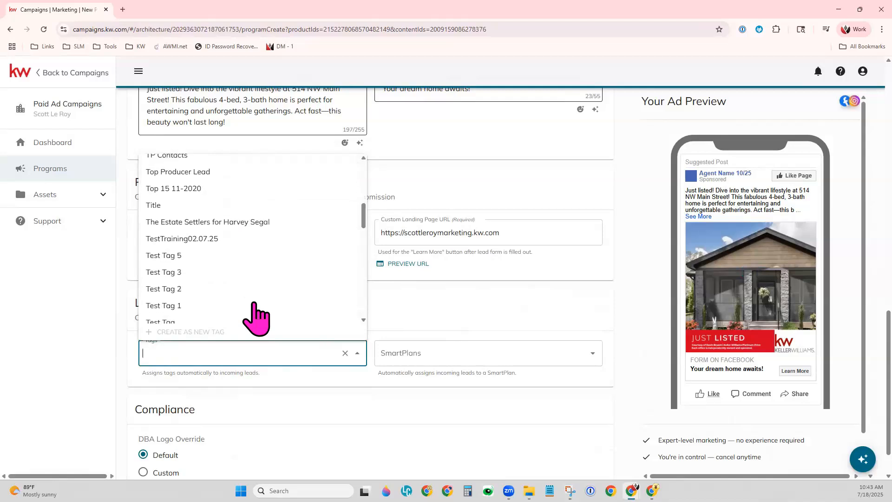
{"action": "type", "text": "paid ad"}
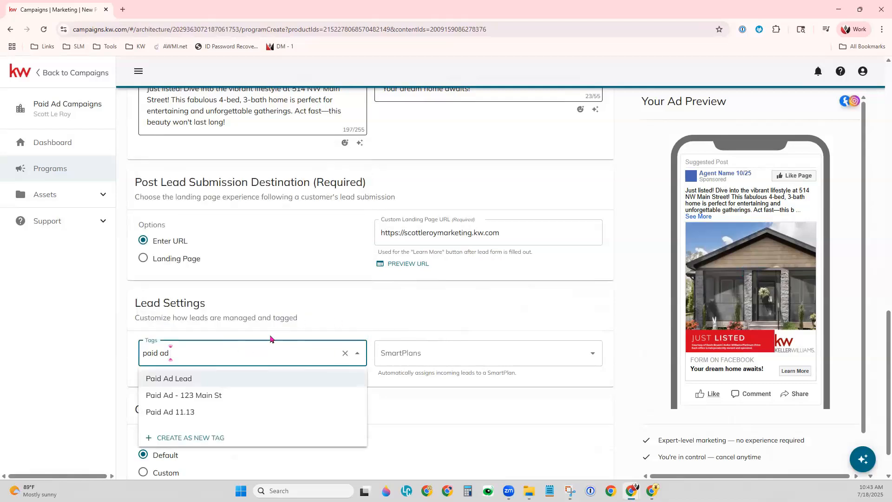
{"action": "left_click", "coordinate": [207, 385]}
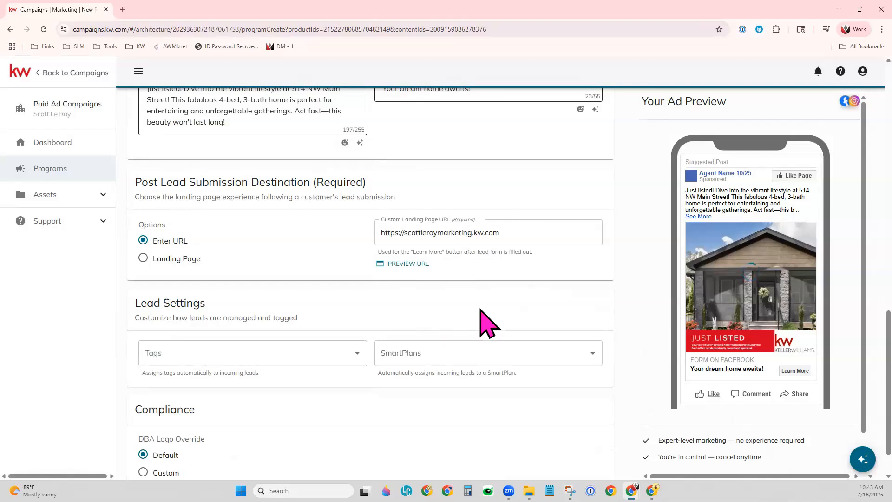
Step: Check which SmartPlans can be assigned automatically to incoming leads, without choosing one
{"action": "left_click", "coordinate": [475, 346]}
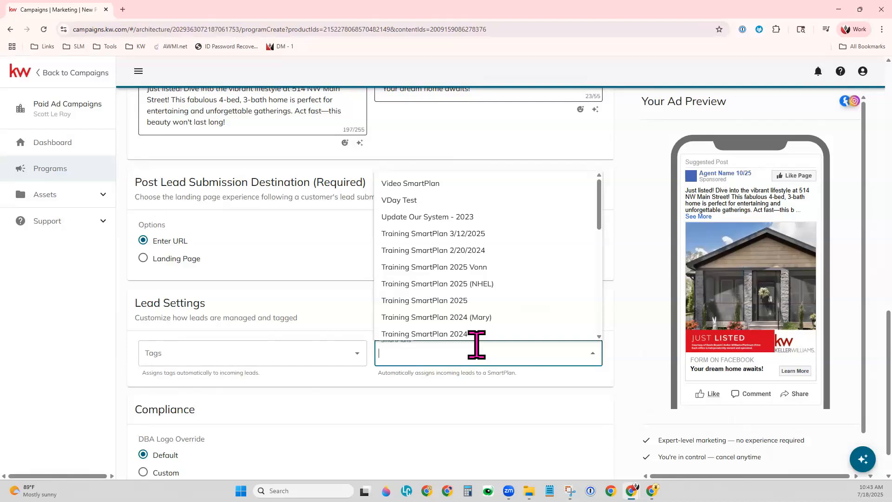
{"action": "left_click", "coordinate": [317, 305]}
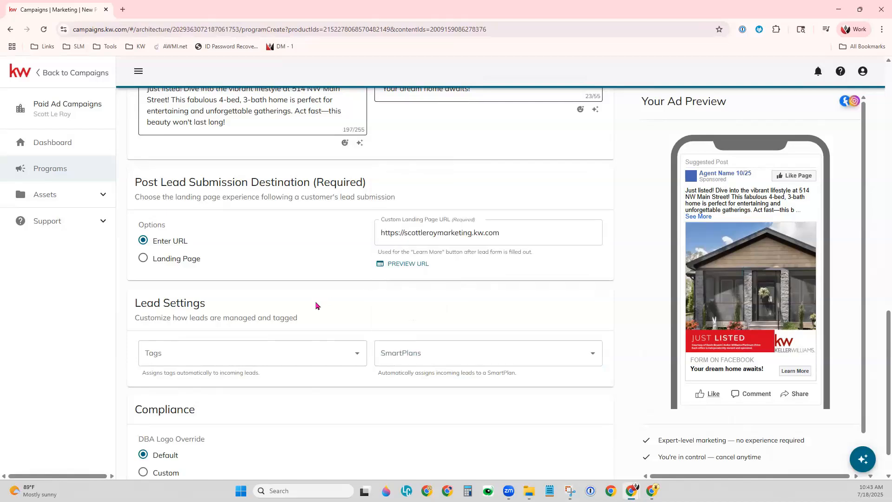
Step: Review the Compliance section with its DBA logo override options and proceed to the last step of the ad setup
{"action": "scroll", "coordinate": [360, 398], "scroll_direction": "down", "scroll_amount": 1}
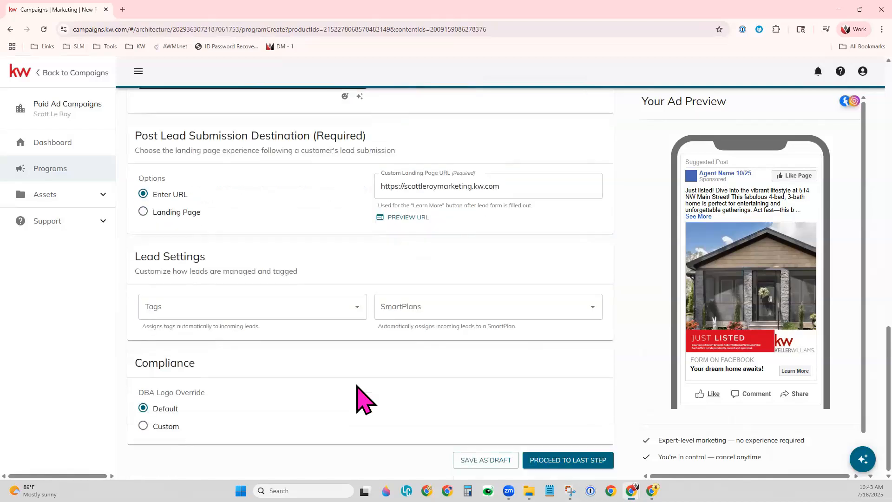
{"action": "left_click_drag", "start_coordinate": [133, 367], "coordinate": [212, 370]}
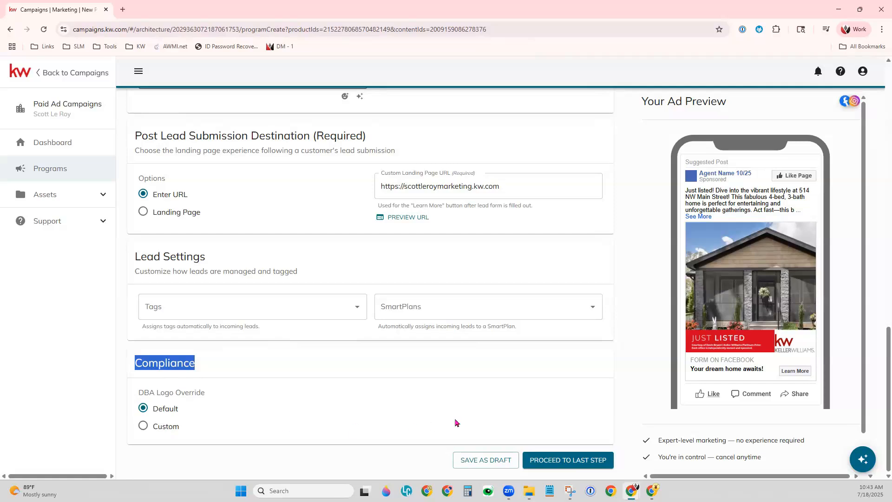
{"action": "left_click", "coordinate": [578, 460]}
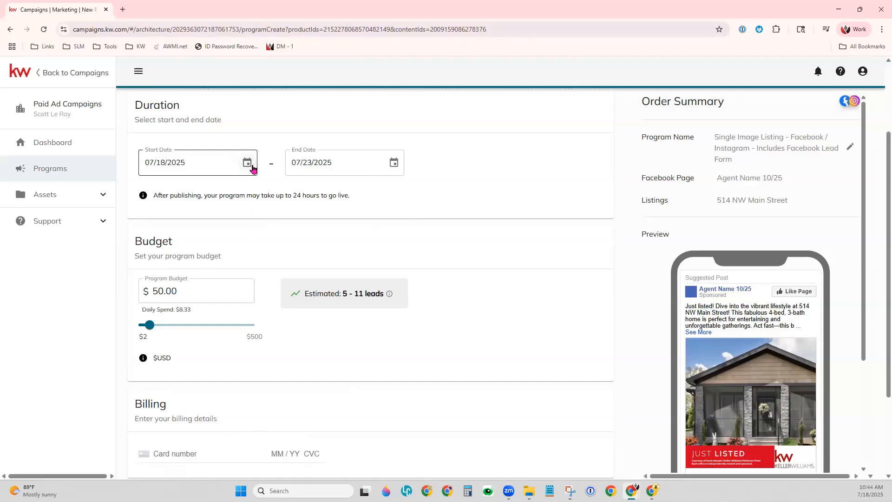
Step: Set the ad's duration to start on 07/19/2025 and end on 07/25/2025
{"action": "left_click", "coordinate": [251, 167]}
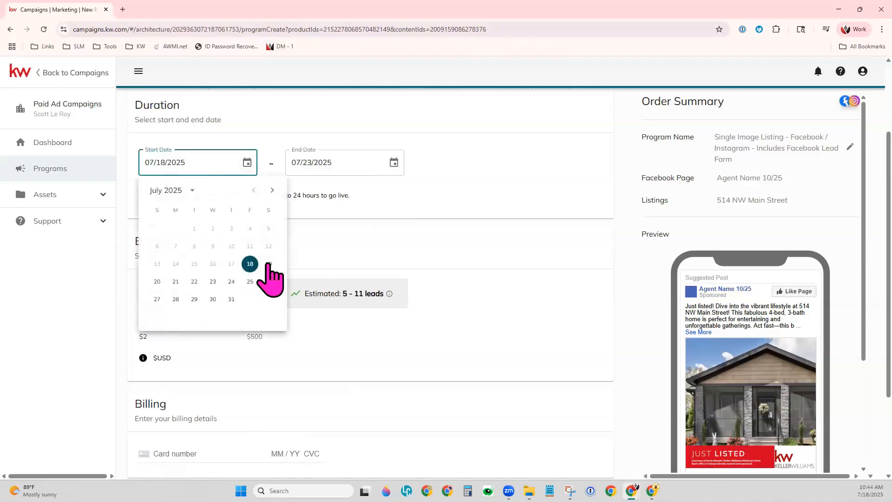
{"action": "left_click", "coordinate": [269, 264]}
{"action": "left_click", "coordinate": [393, 165]}
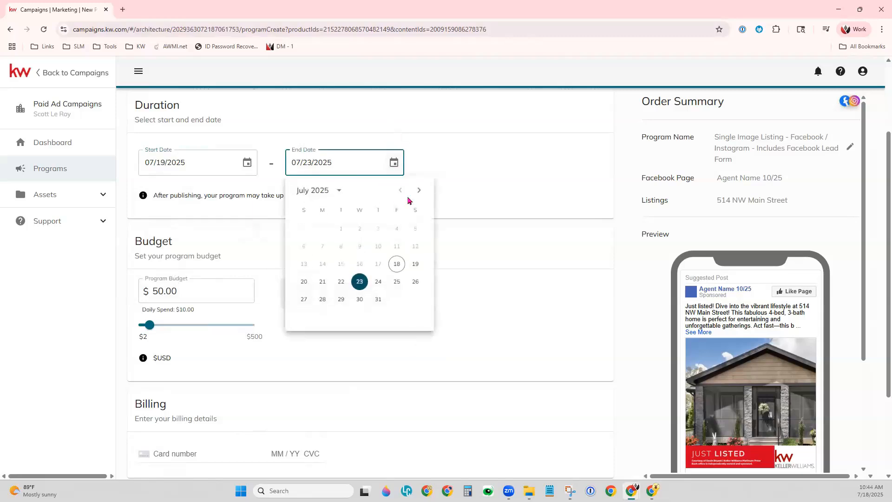
{"action": "left_click", "coordinate": [399, 281]}
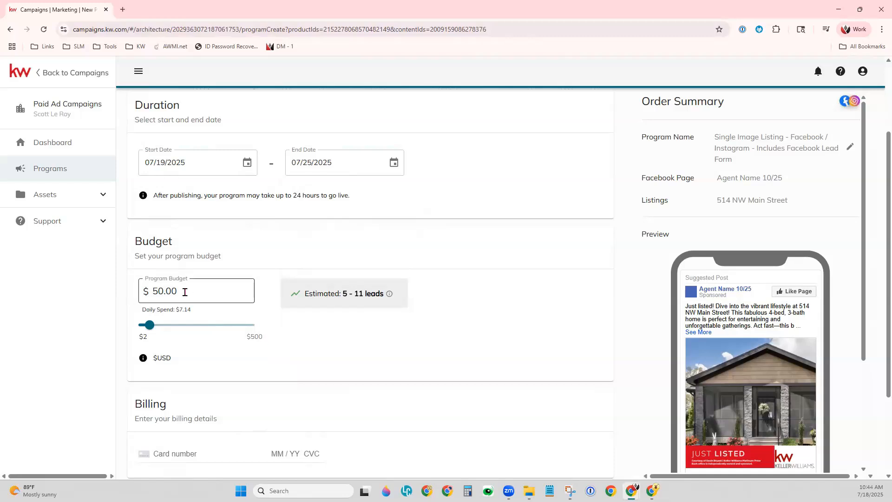
Step: Set the program budget to $100.00
{"action": "mouse_move", "coordinate": [150, 325]}
{"action": "left_mouse_down"}
{"action": "mouse_move", "coordinate": [167, 325]}
{"action": "mouse_move", "coordinate": [153, 325]}
{"action": "left_mouse_up"}
{"action": "double_click", "coordinate": [159, 291]}
{"action": "type", "text": "100"}
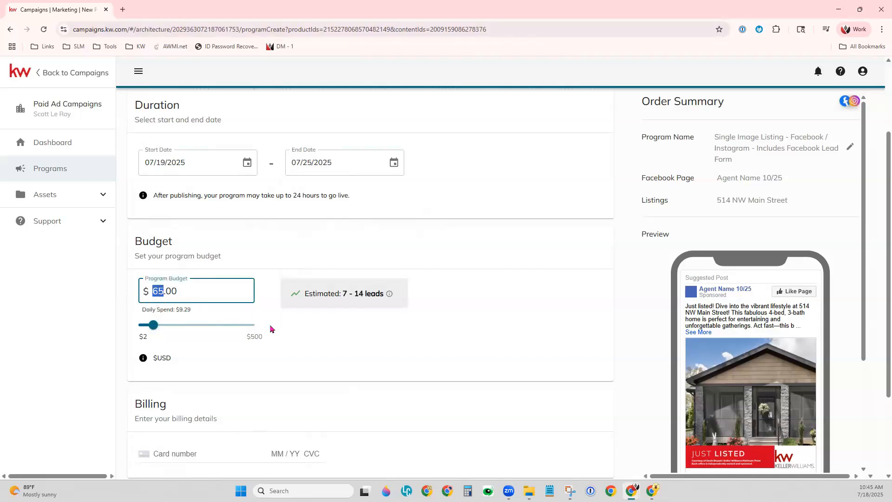
{"action": "left_click", "coordinate": [340, 351]}
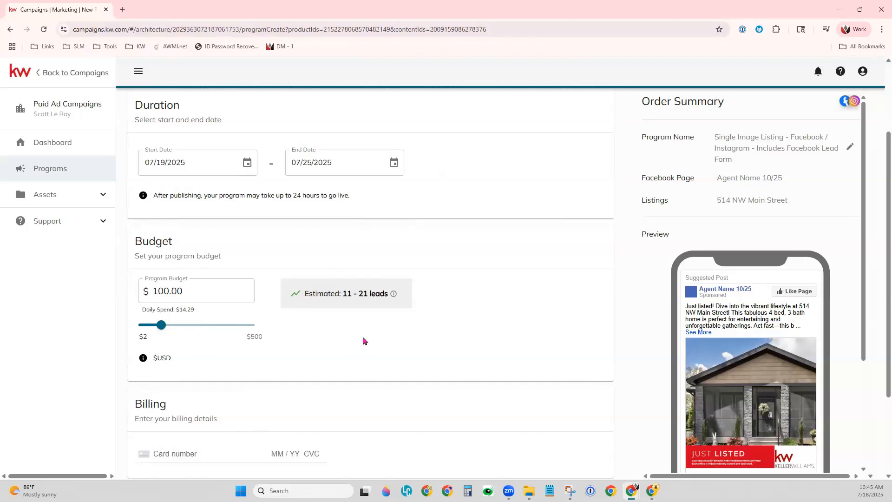
Step: Examine the Billing section and its card number entry field above the order total
{"action": "scroll", "coordinate": [364, 342], "scroll_direction": "down", "scroll_amount": 3}
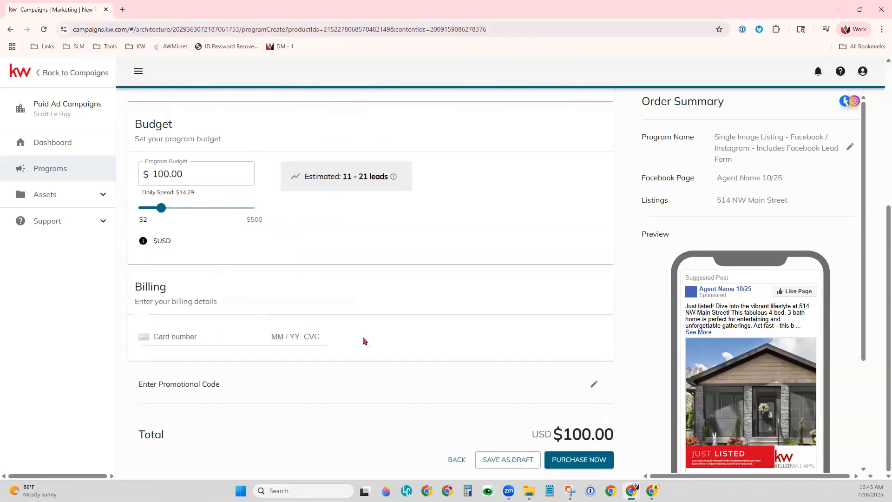
{"action": "left_click", "coordinate": [200, 335]}
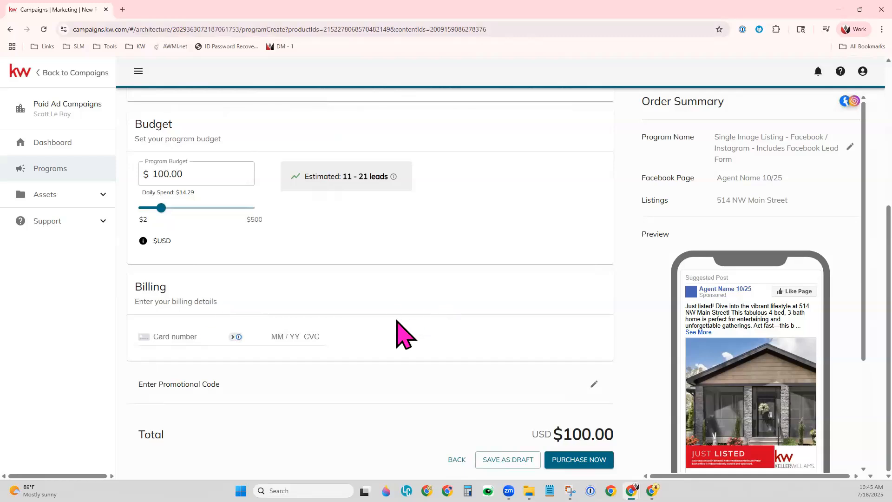